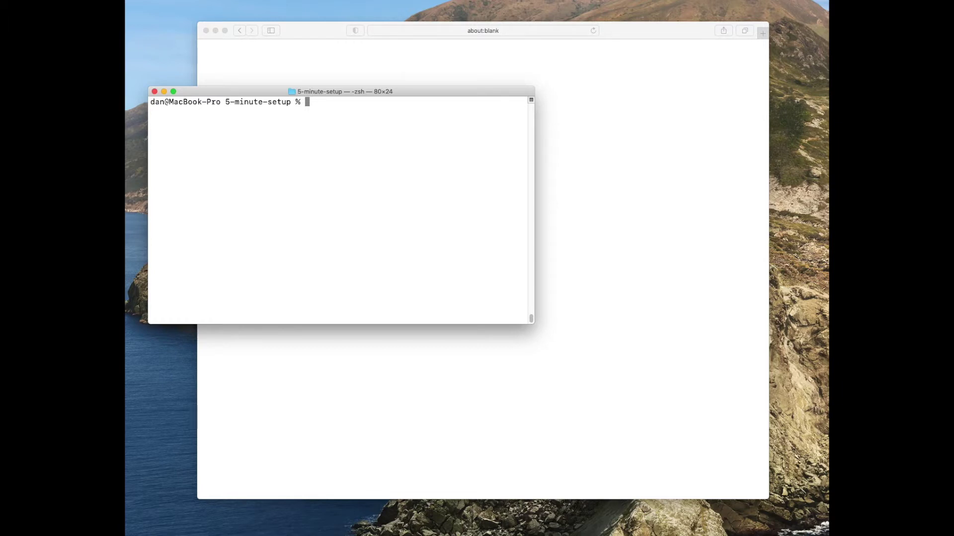
# - Check that Node.js v14.4.0 runs and psql connects to PostgreSQL 12, then exit both
pyautogui.write('node')
pyautogui.press('Return')
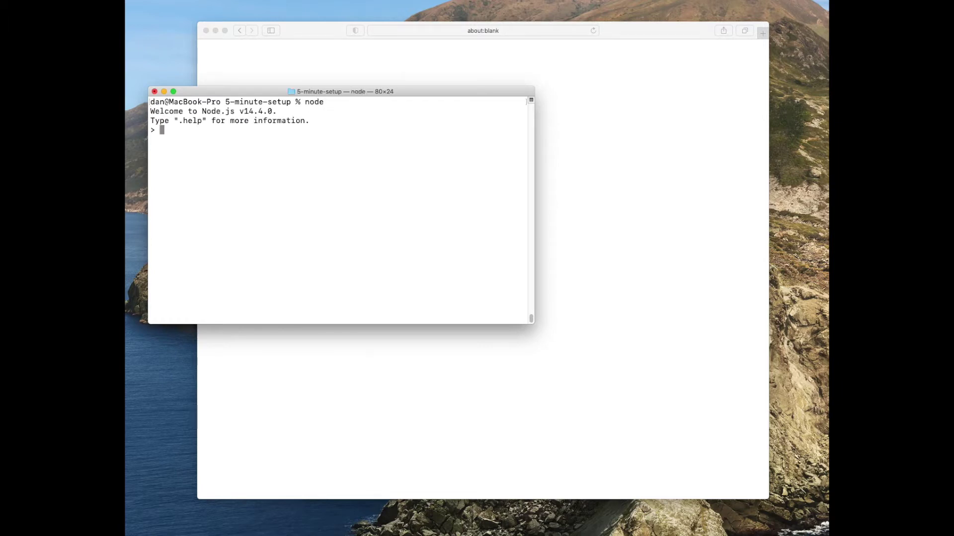
pyautogui.hotkey('ctrl', 'd')
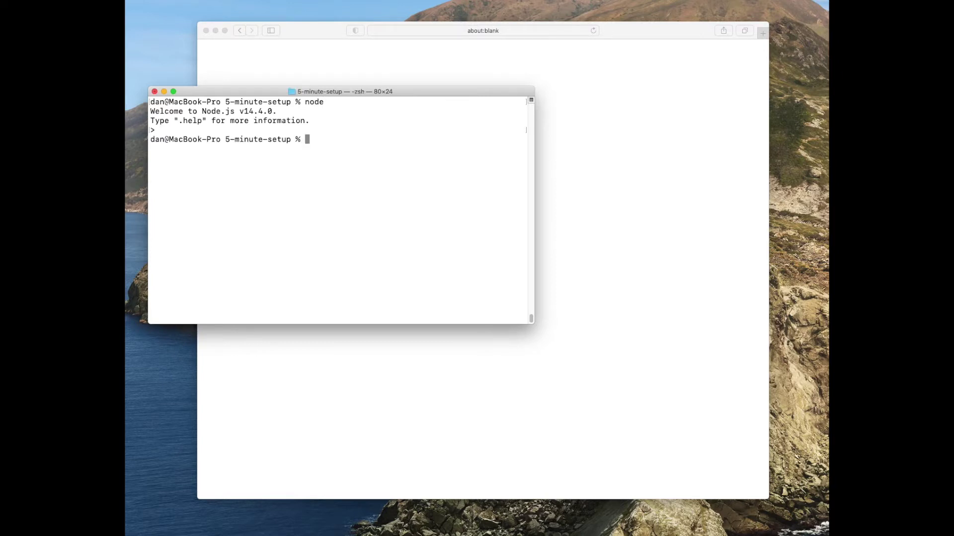
pyautogui.write('psql postgre')
pyautogui.write('s')
pyautogui.press('Return')
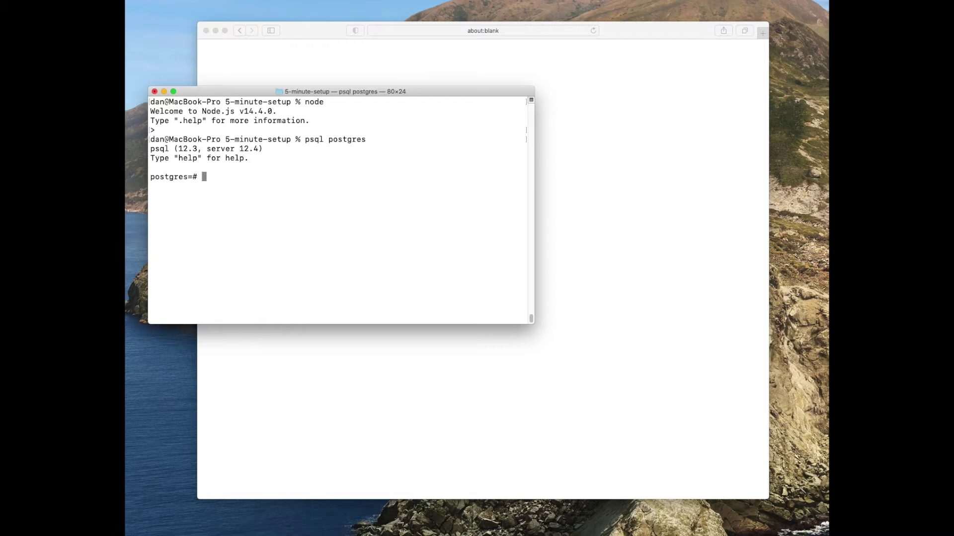
pyautogui.hotkey('ctrl', 'd')
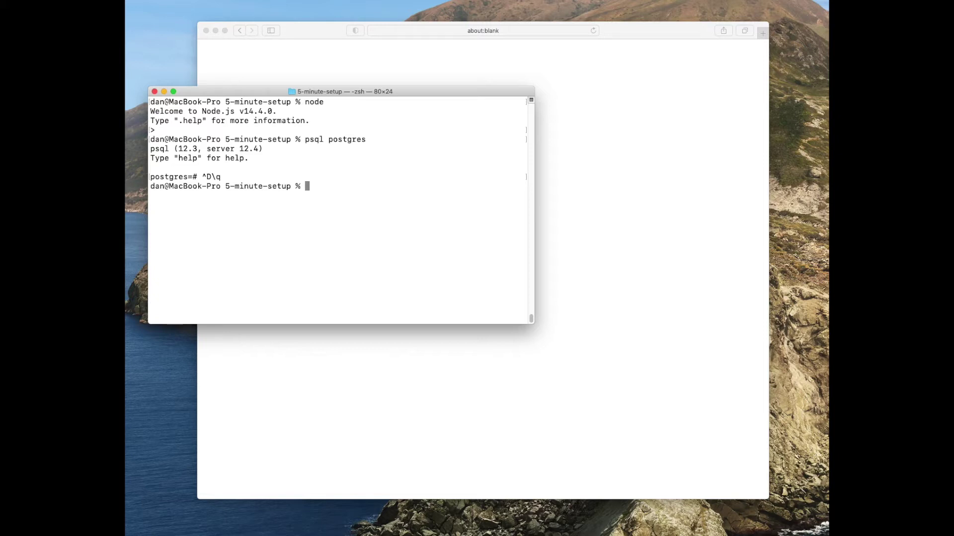
pyautogui.click(403, 213)
# - Install FusionAuth by running the pasted curl install.sh command
pyautogui.write('sh -c "curl -fsSL https://raw.githubusercontent.com/FusionAuth/fusionauth-install/master/install.sh | sh"')
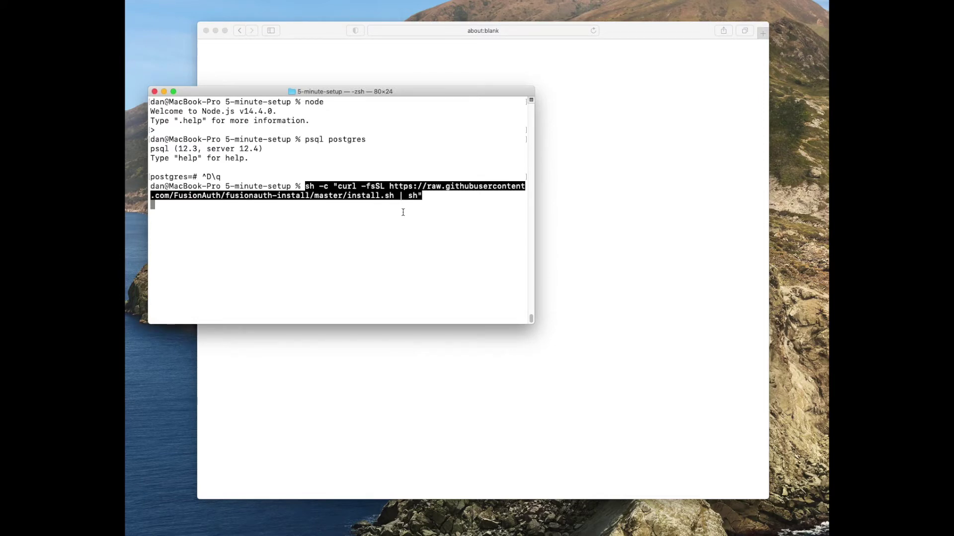
pyautogui.press('Return')
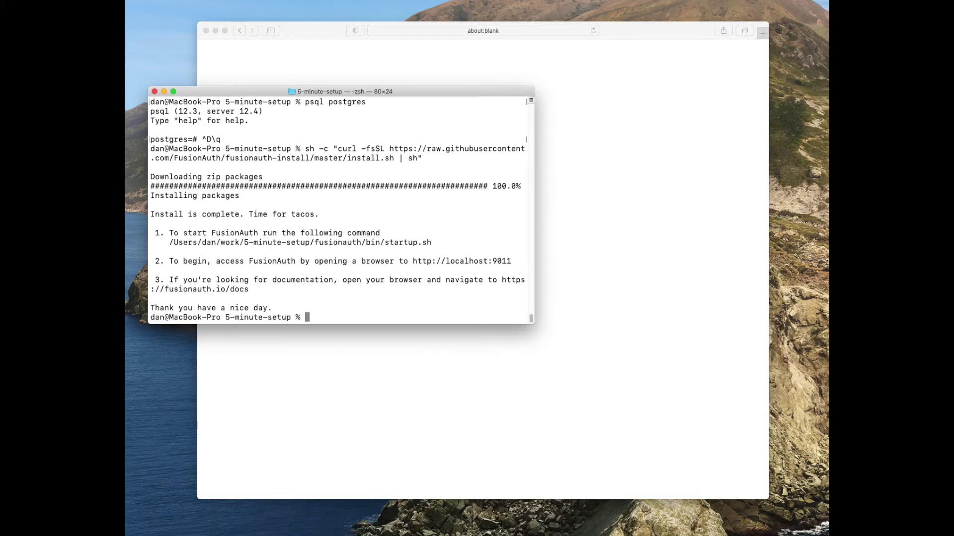
pyautogui.write('bin/startup.sh')
pyautogui.press('Return')
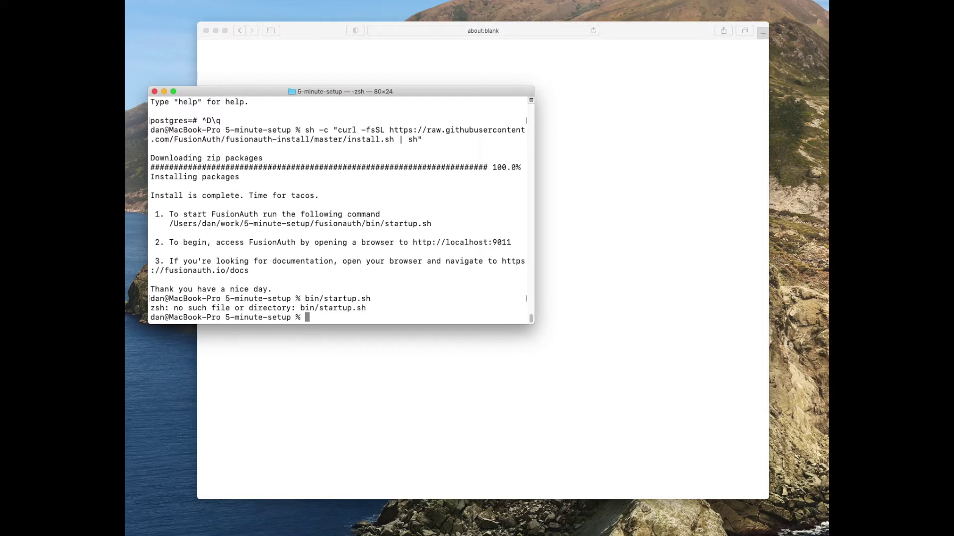
# - Start the FusionAuth server with bin/startup.sh from the fusionauth folder
pyautogui.write('cd fu')
pyautogui.press('Tab')
pyautogui.press('Return')
pyautogui.write('bin/sta')
pyautogui.press('Tab')
pyautogui.press('Return')
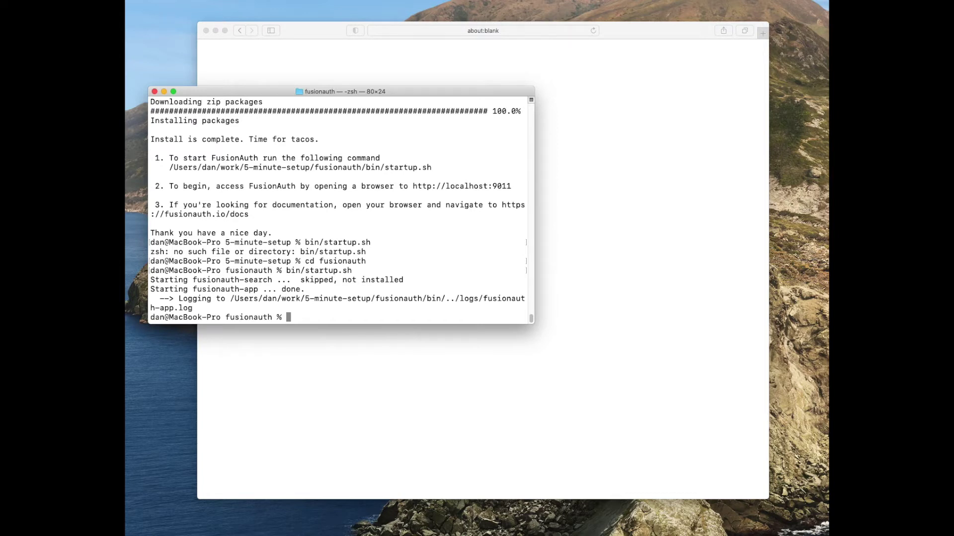
pyautogui.click(592, 133)
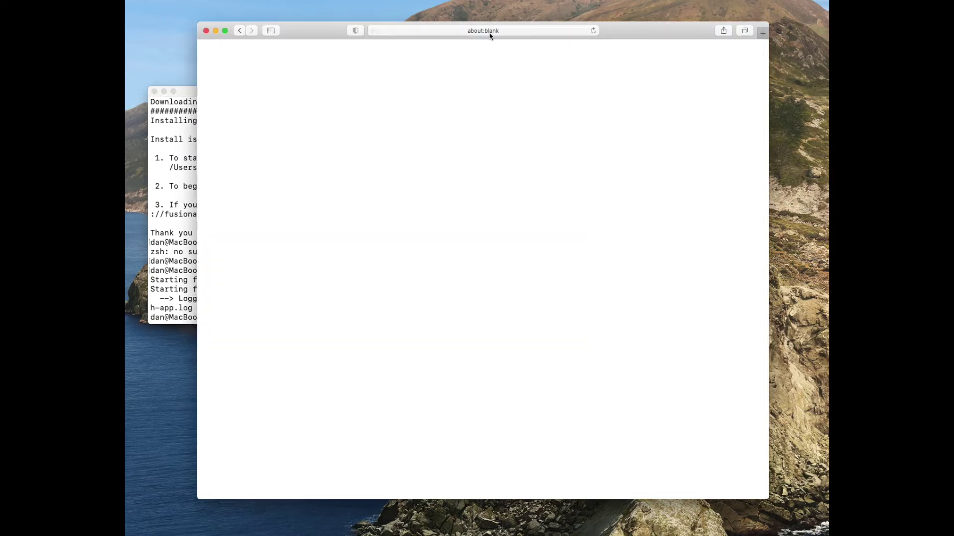
# - Load localhost:9011 in Safari to reach FusionAuth's database setup page
pyautogui.click(489, 33)
pyautogui.write('loc')
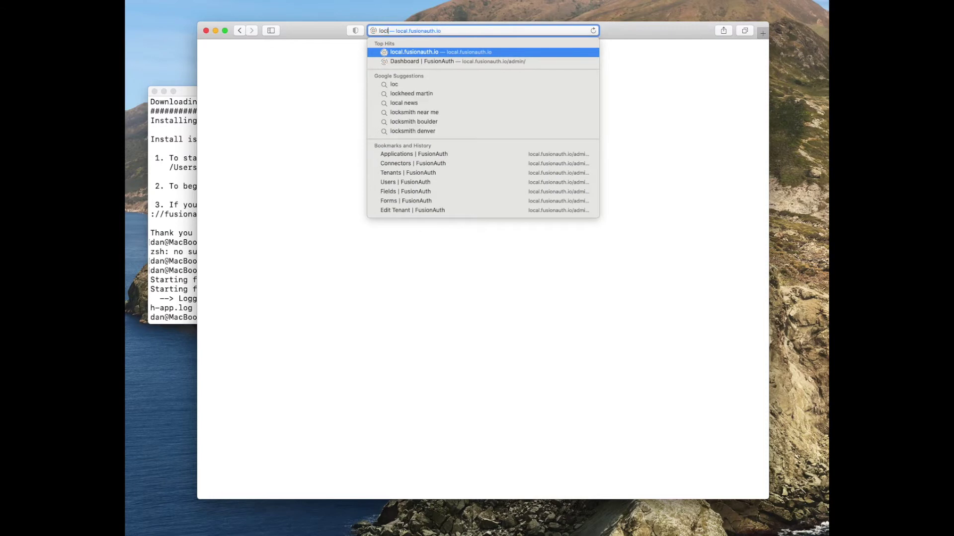
pyautogui.write('alhost:9011')
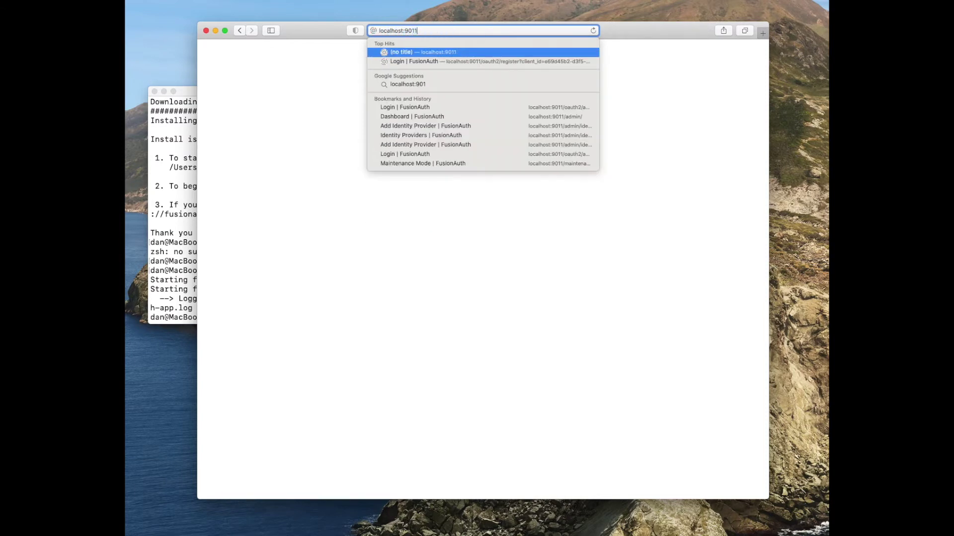
pyautogui.press('Return')
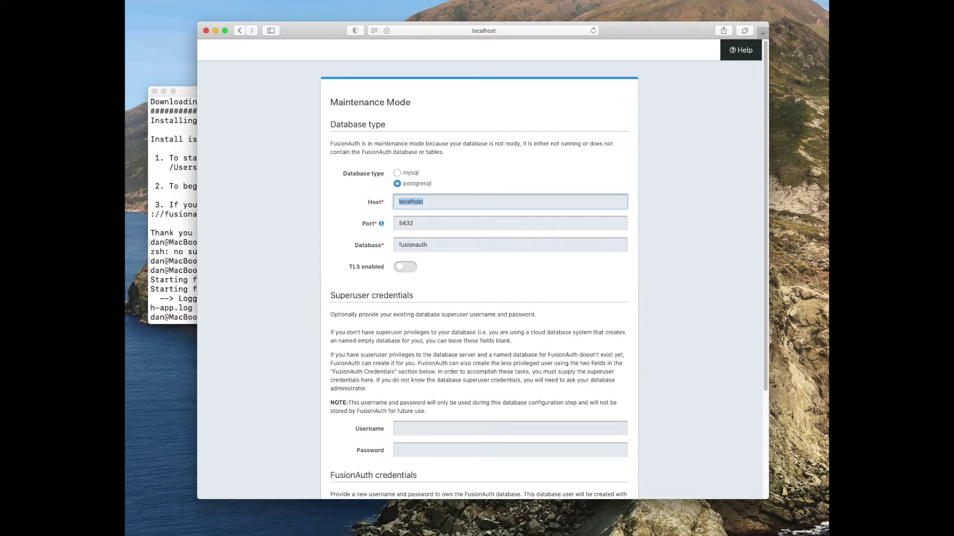
# - Enter the database superuser username and submit the PostgreSQL configuration
pyautogui.click(402, 430)
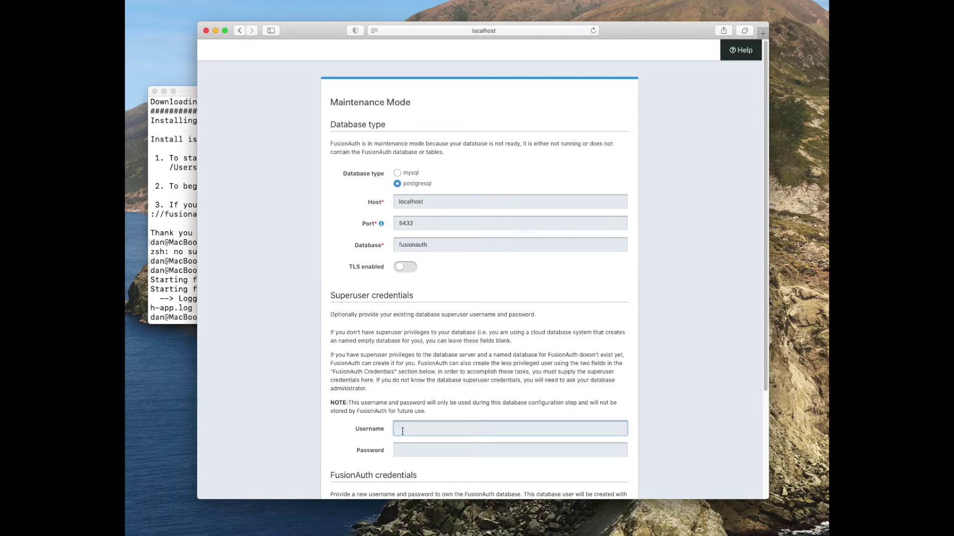
pyautogui.write('dan')
pyautogui.scroll(-3, 409, 435)
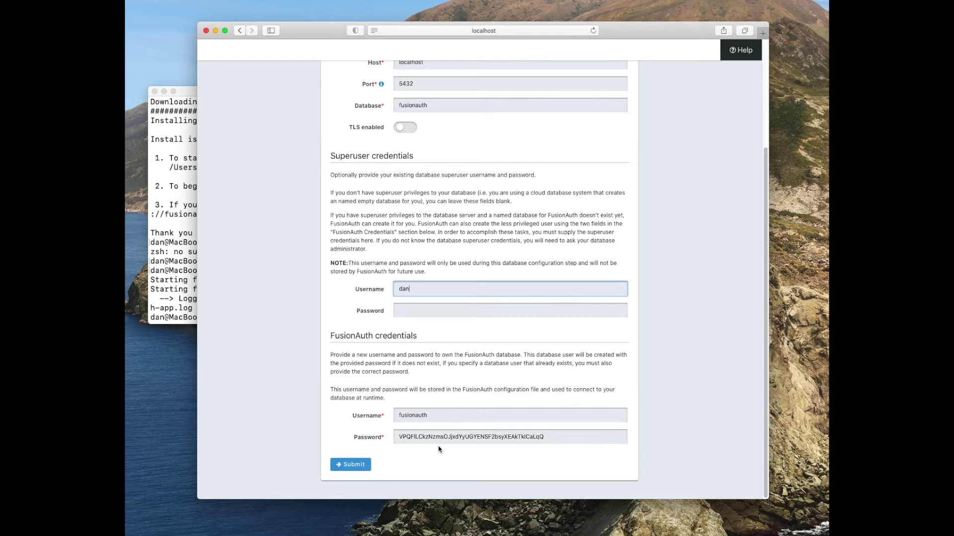
pyautogui.scroll(1, 390, 395)
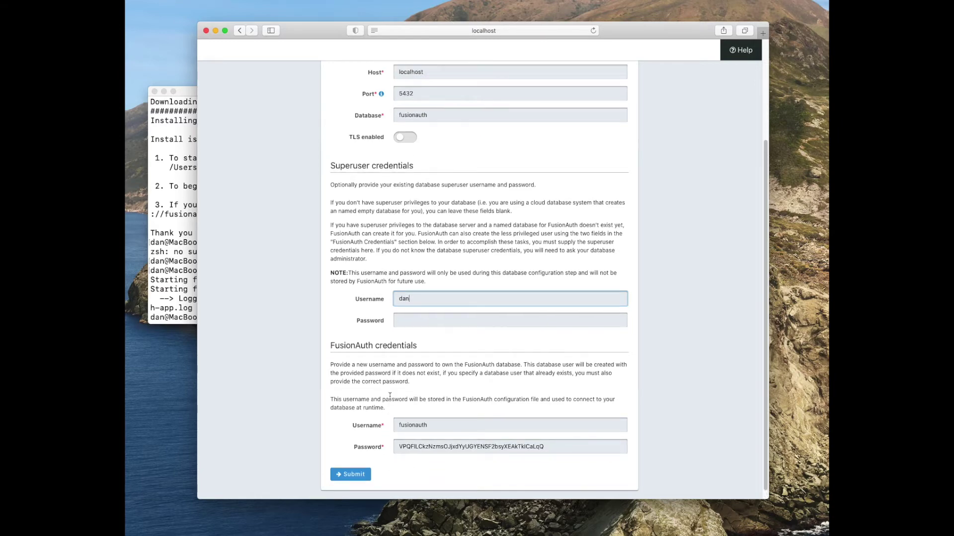
pyautogui.scroll(5, 390, 396)
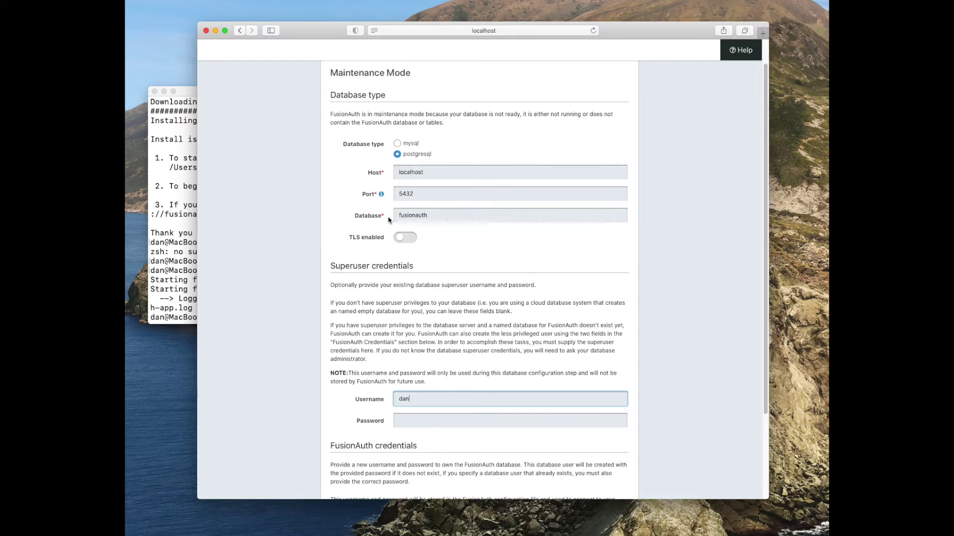
pyautogui.scroll(-3, 375, 371)
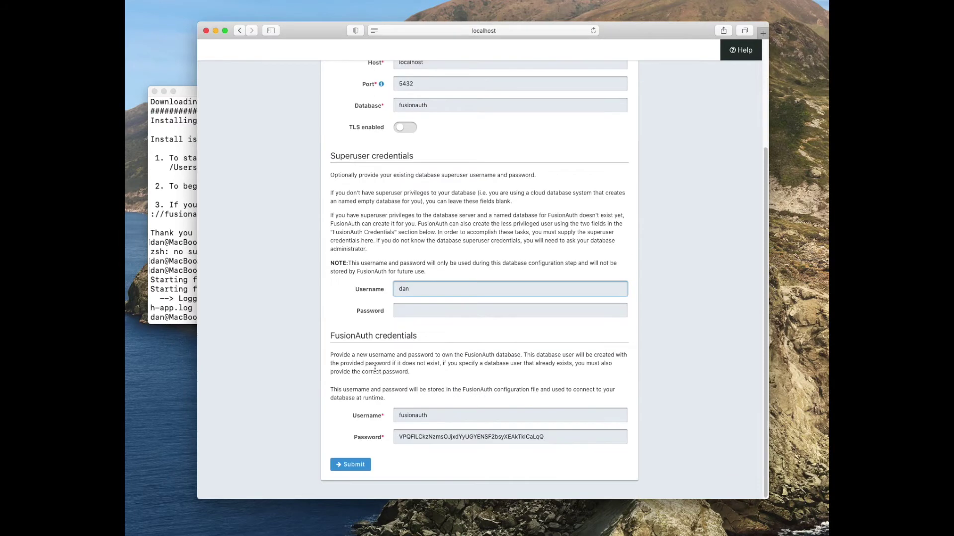
pyautogui.click(360, 466)
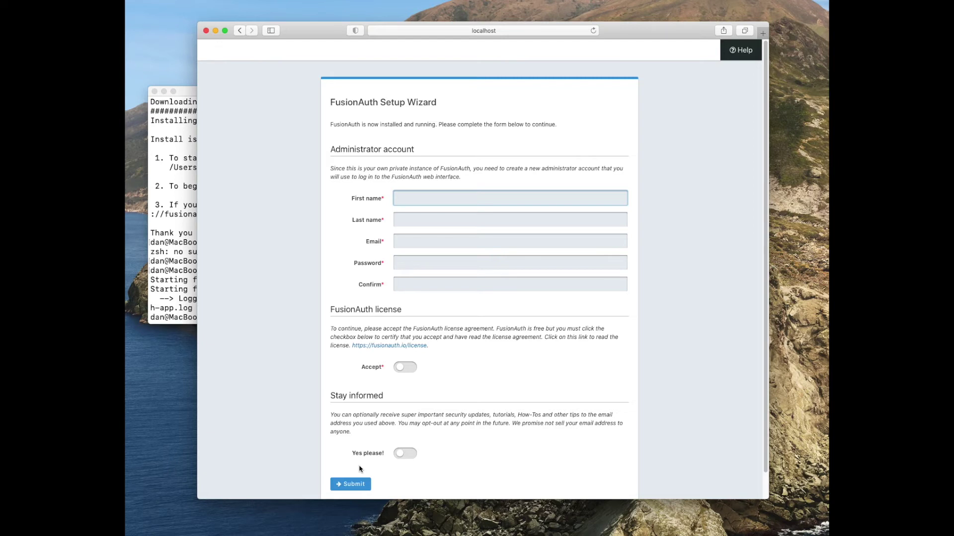
# - Fill in the admin's first name, last name, e-mail and password, accept the license, and submit
pyautogui.write('Dan')
pyautogui.press('Tab')
pyautogui.write('Moore')
pyautogui.press('Tab')
pyautogui.write('dan@example.com')
pyautogui.press('Tab')
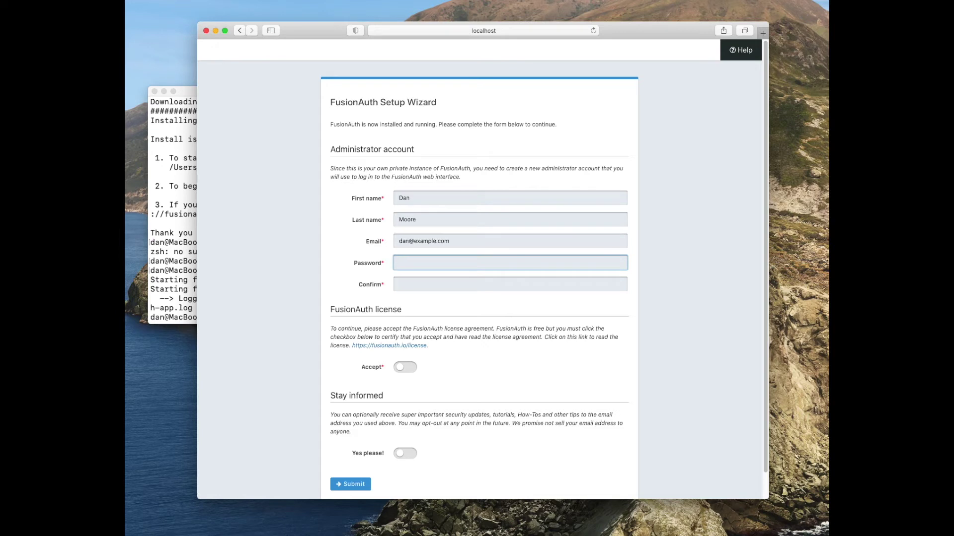
pyautogui.write('••••••••')
pyautogui.press('Tab')
pyautogui.write('••')
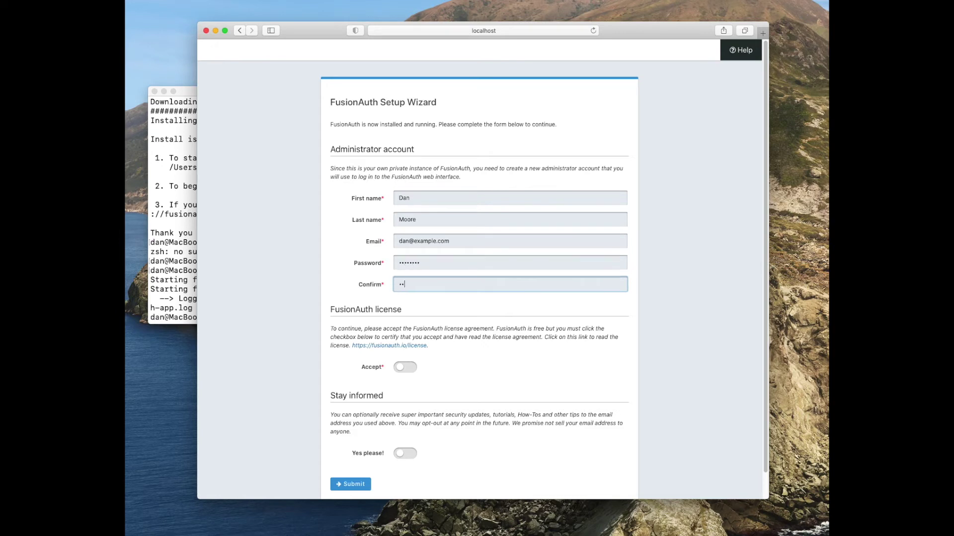
pyautogui.write('••••••')
pyautogui.click(412, 367)
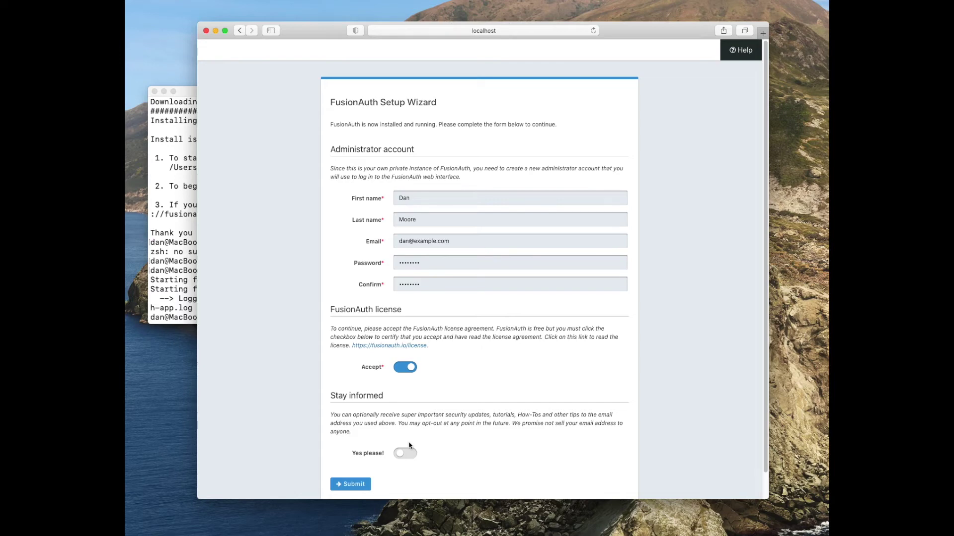
pyautogui.click(351, 483)
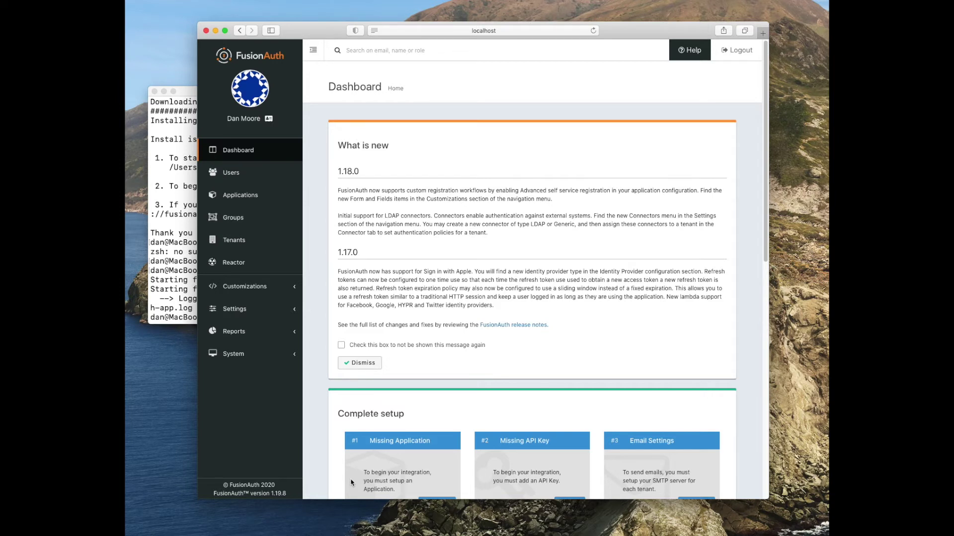
# - Add a new application named 'Five minute setup guide application'
pyautogui.click(248, 198)
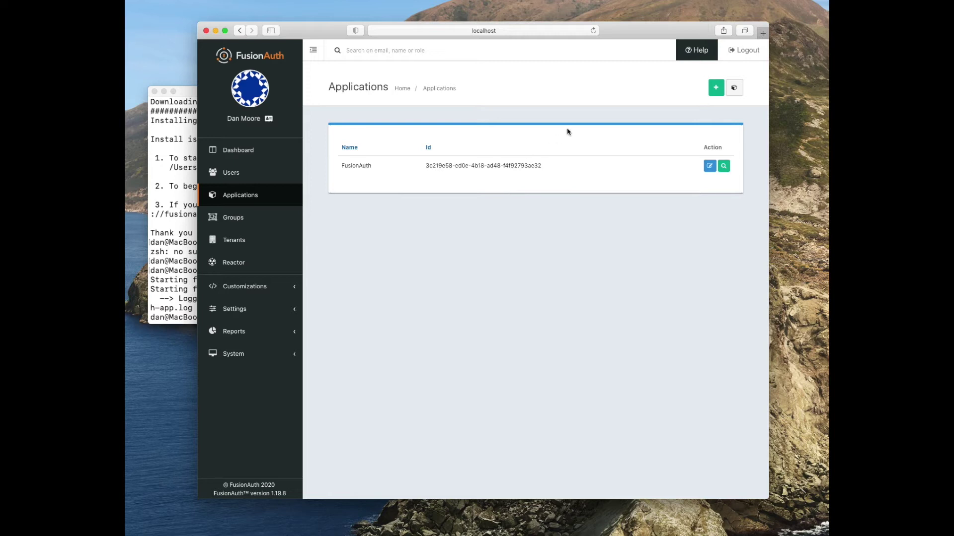
pyautogui.click(716, 87)
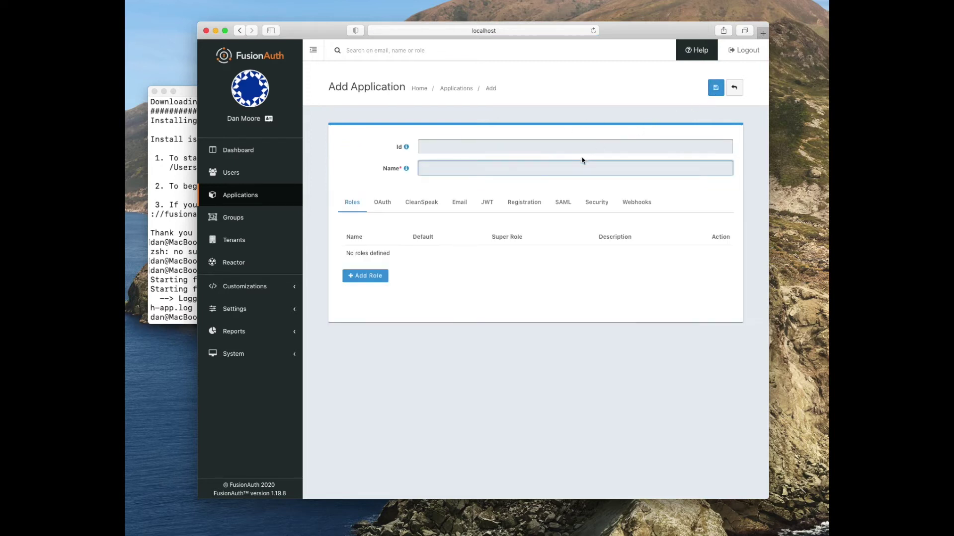
pyautogui.write('Five minute setup guide applicatoin')
pyautogui.press('BackSpace')
pyautogui.press('BackSpace')
pyautogui.press('BackSpace')
pyautogui.write('ion')
# - Show the new application's OAuth settings
pyautogui.click(383, 205)
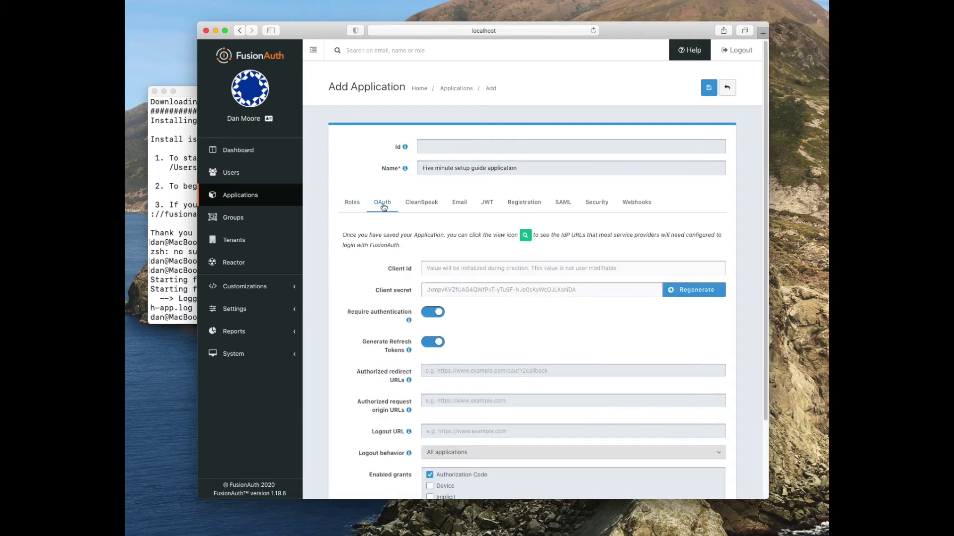
pyautogui.scroll(-1, 373, 334)
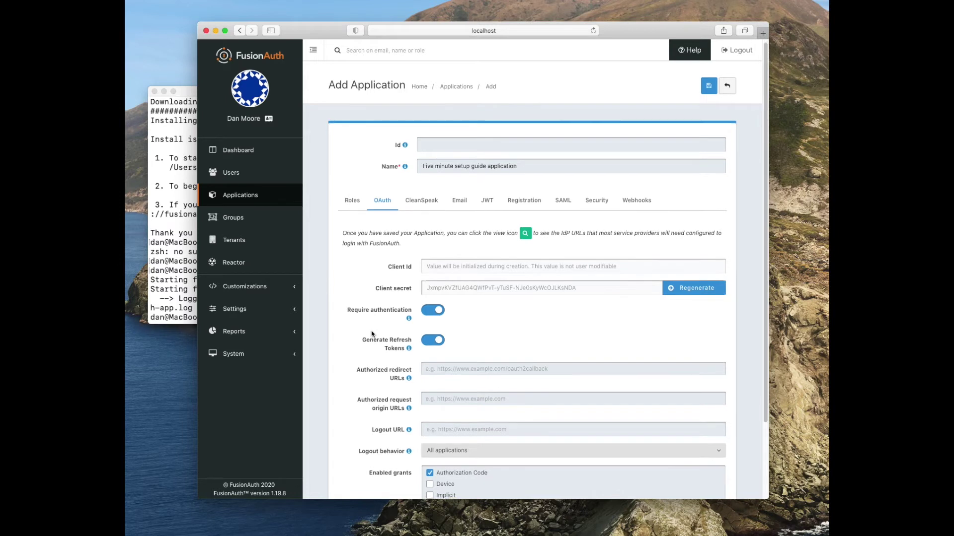
pyautogui.scroll(-2, 373, 335)
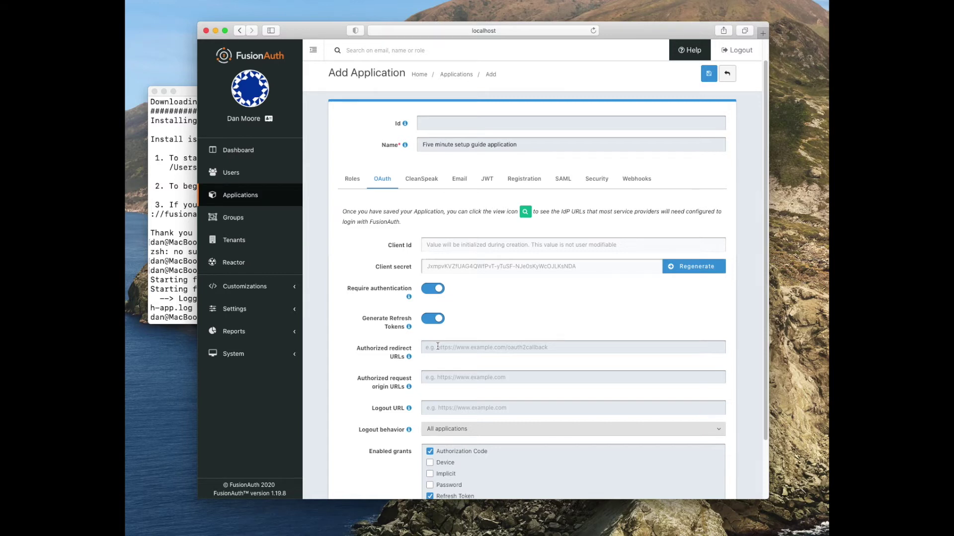
pyautogui.click(438, 346)
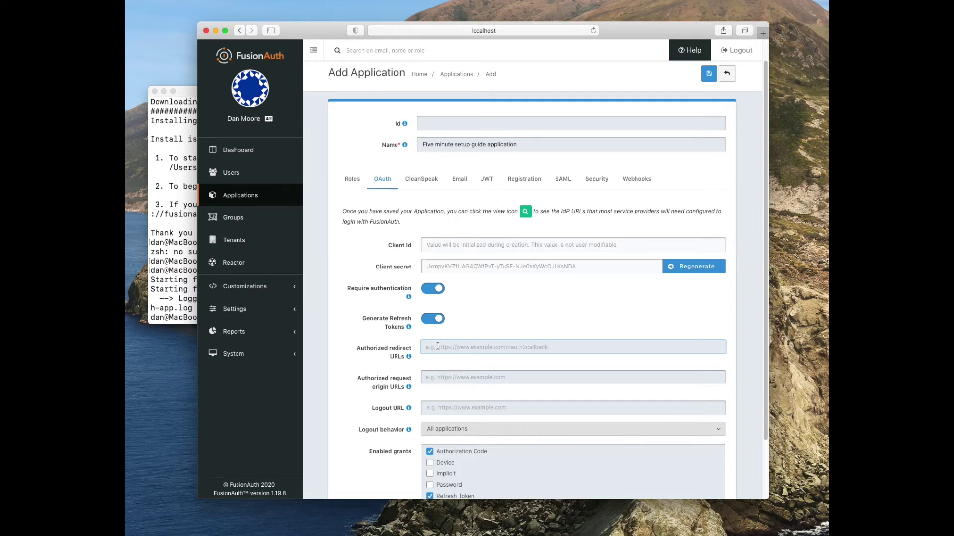
pyautogui.write('h')
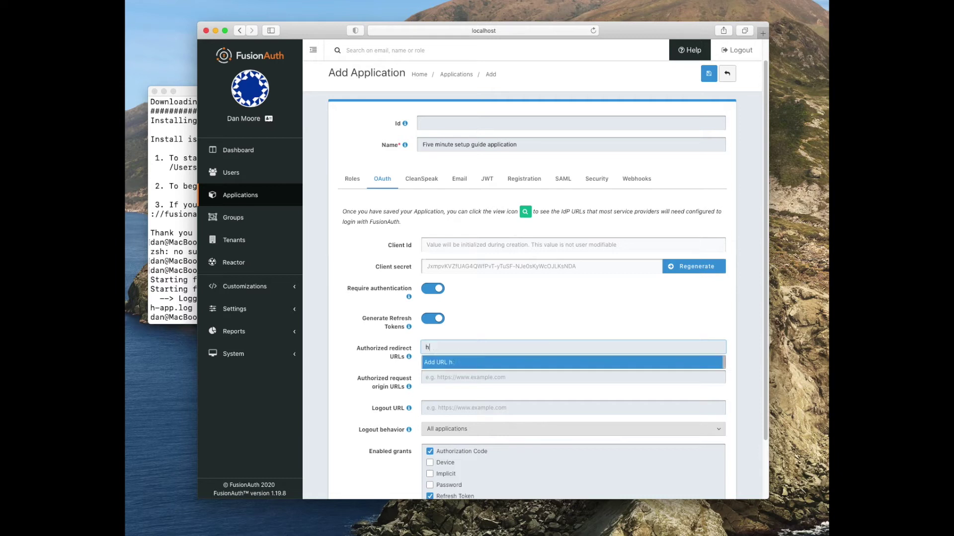
pyautogui.write('ttp://localhost:3000/oauth-redirect')
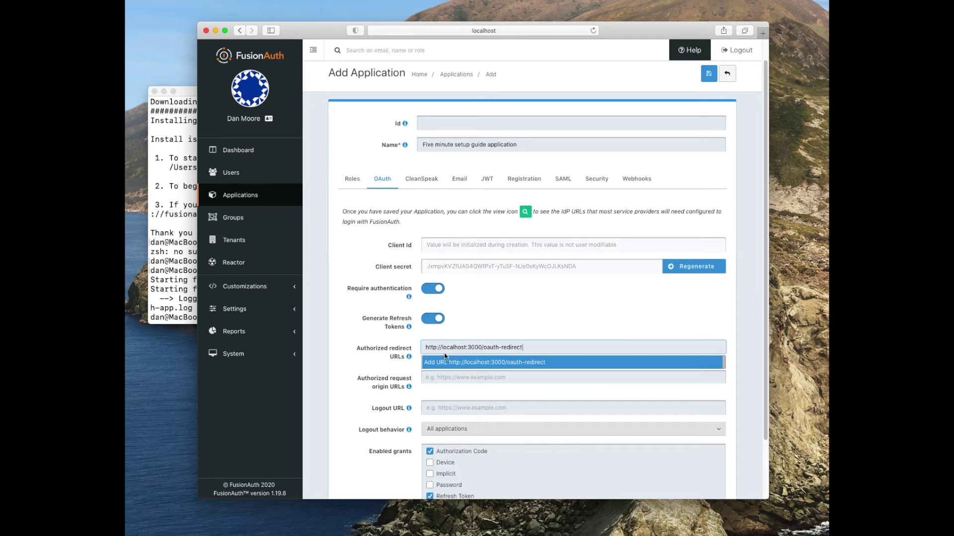
pyautogui.click(455, 361)
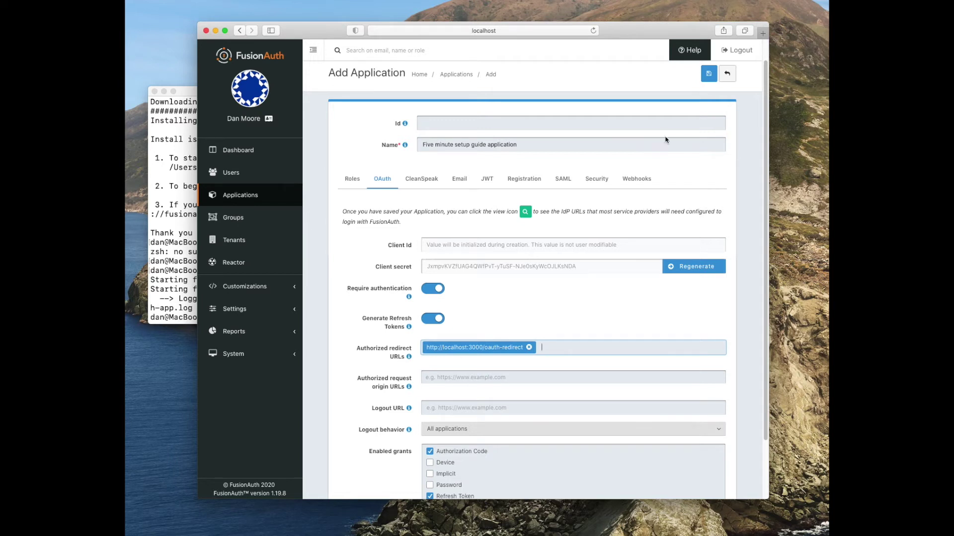
pyautogui.click(704, 79)
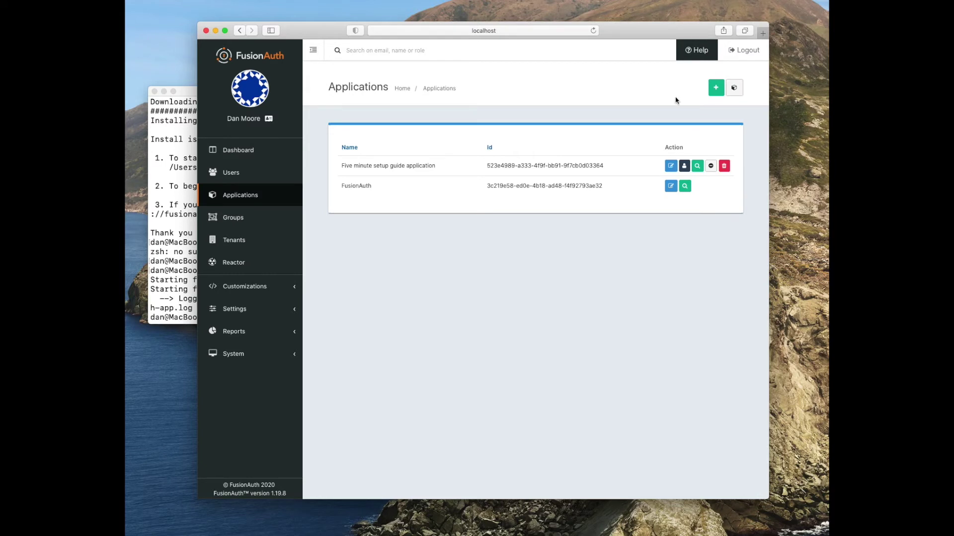
pyautogui.click(250, 175)
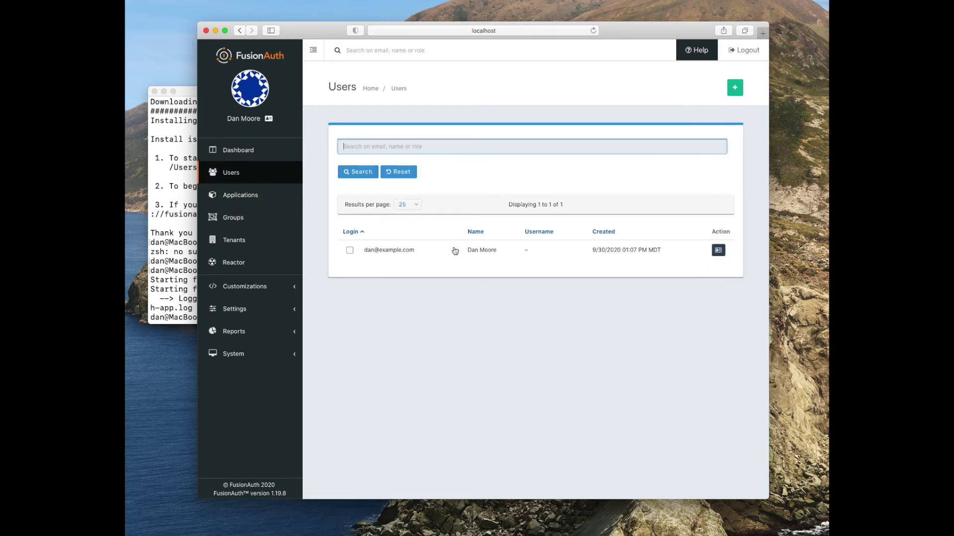
# - Add a registration for the admin user to Five minute setup guide application and save
pyautogui.click(718, 251)
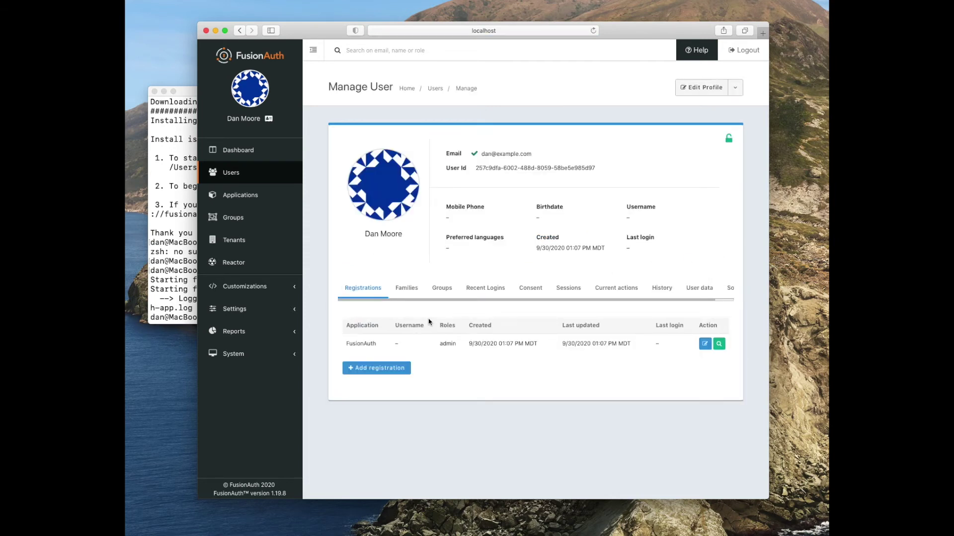
pyautogui.click(384, 369)
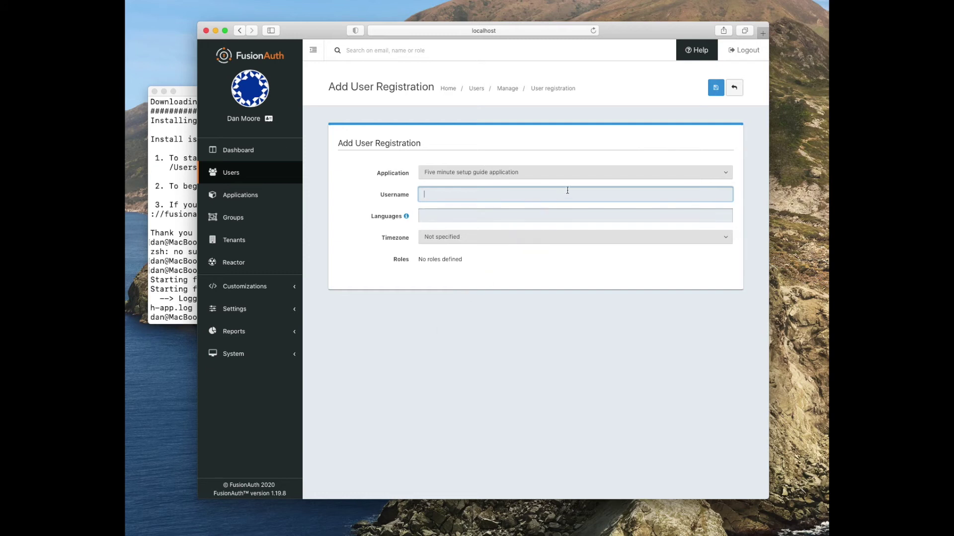
pyautogui.click(716, 89)
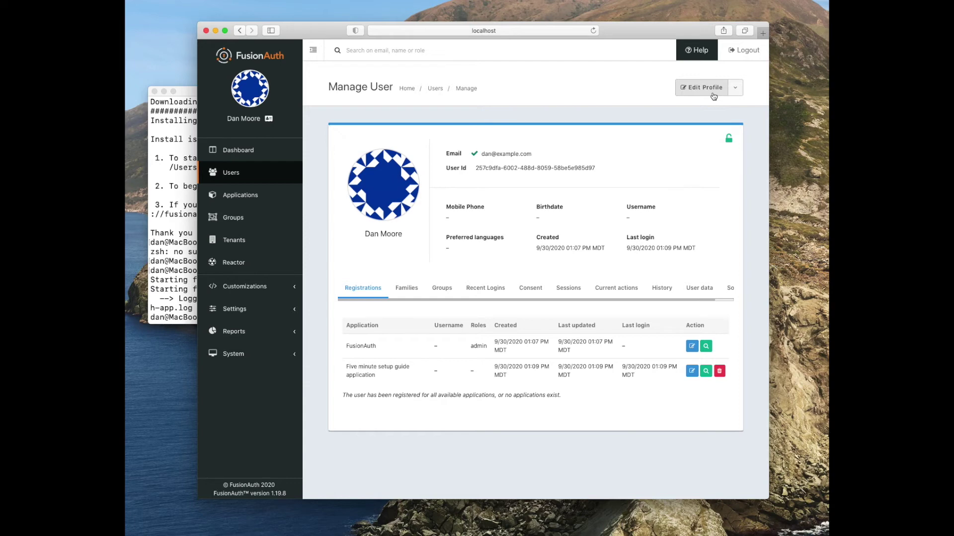
pyautogui.click(168, 229)
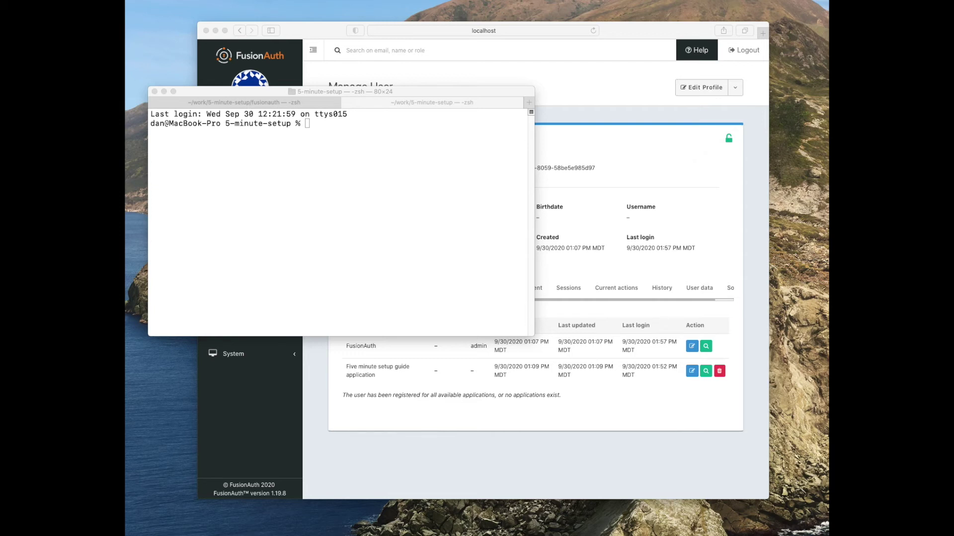
pyautogui.click(416, 229)
pyautogui.write('git clone https://github.com/FusionAuth/fusionauth-node-example')
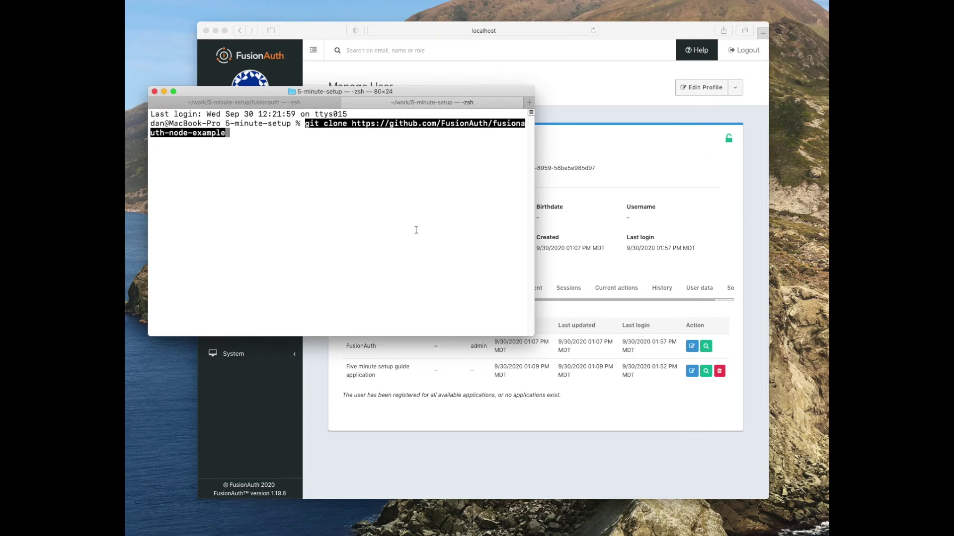
pyautogui.press('Return')
# - Run npm install inside the fusionauth-node-example folder
pyautogui.write('cd fusionauth-')
pyautogui.press('Tab')
pyautogui.press('Return')
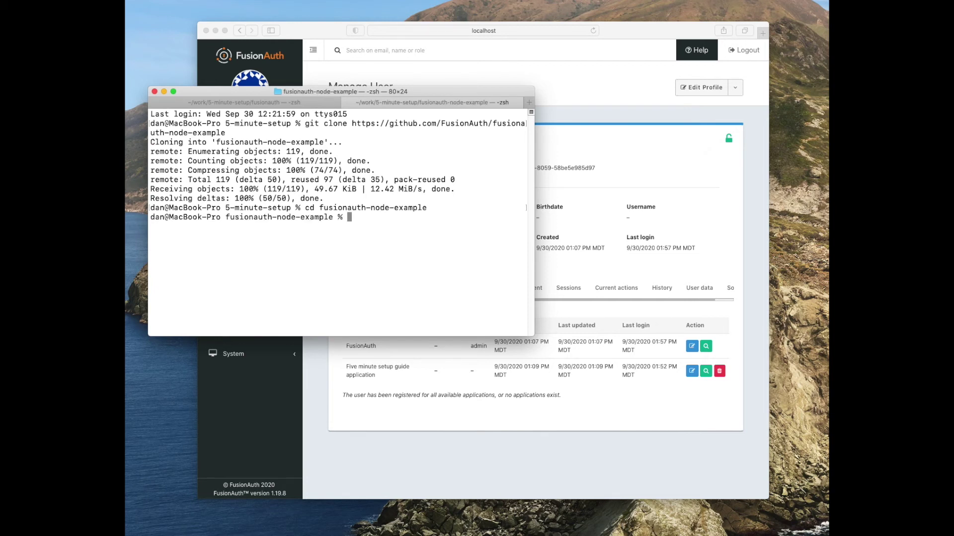
pyautogui.write('npm install')
pyautogui.press('Return')
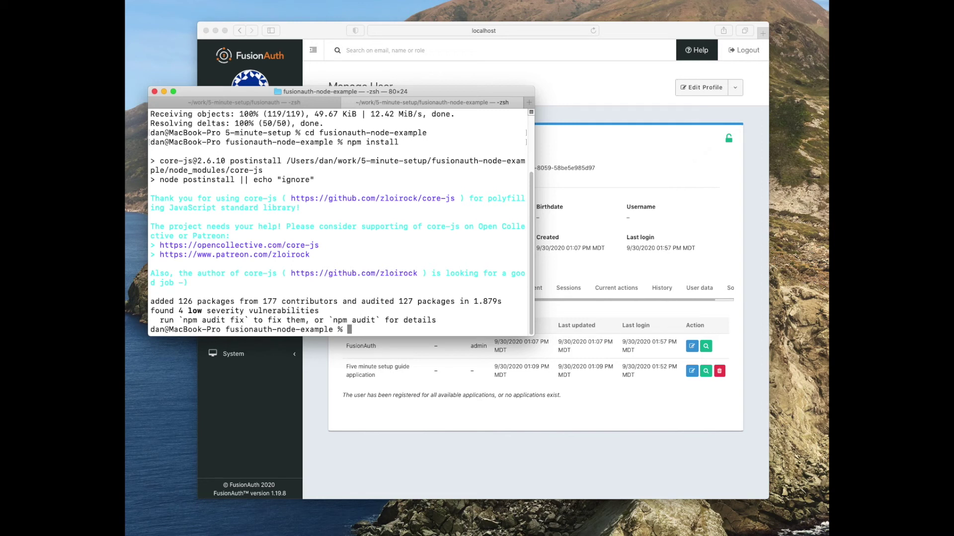
pyautogui.click(628, 194)
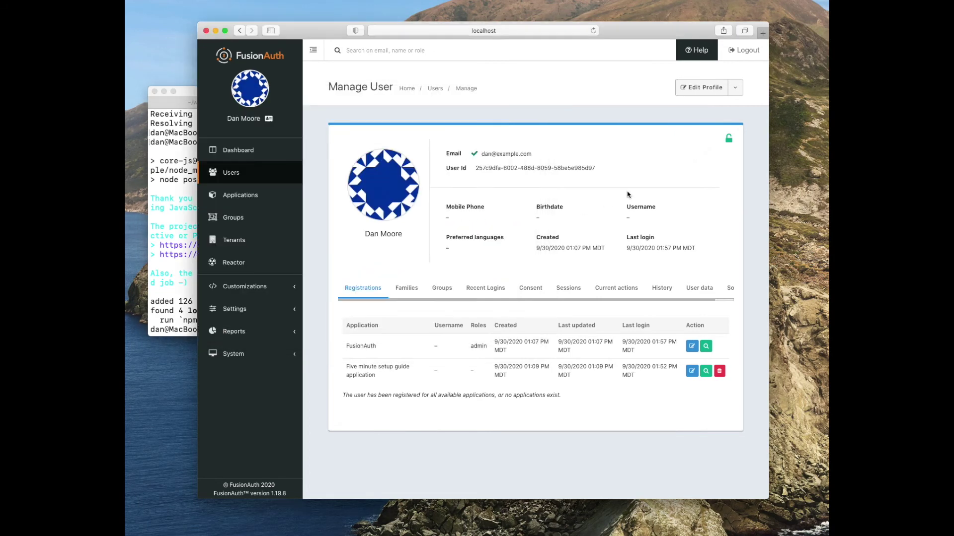
# - Copy the application's Client Id from its Details view, then begin opening views/index.pug in vi
pyautogui.click(242, 197)
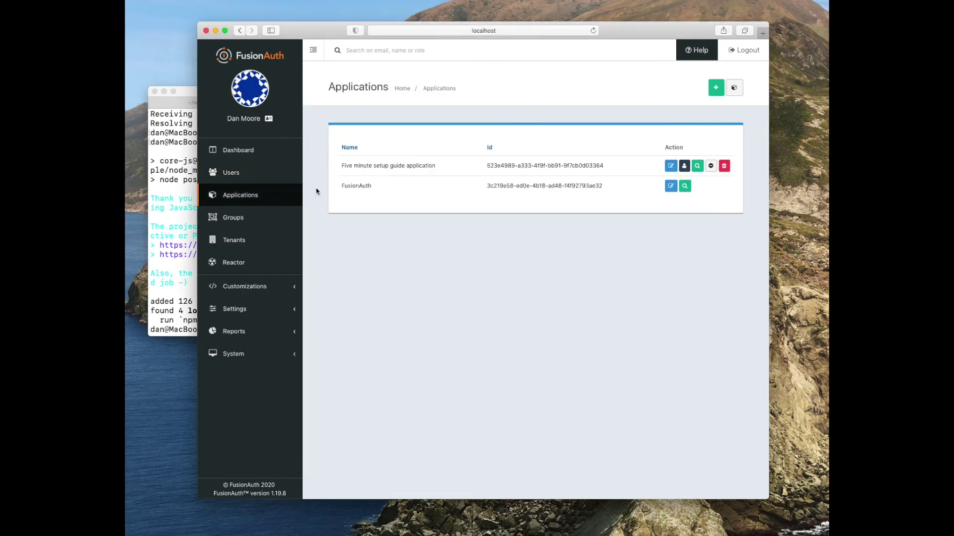
pyautogui.click(698, 166)
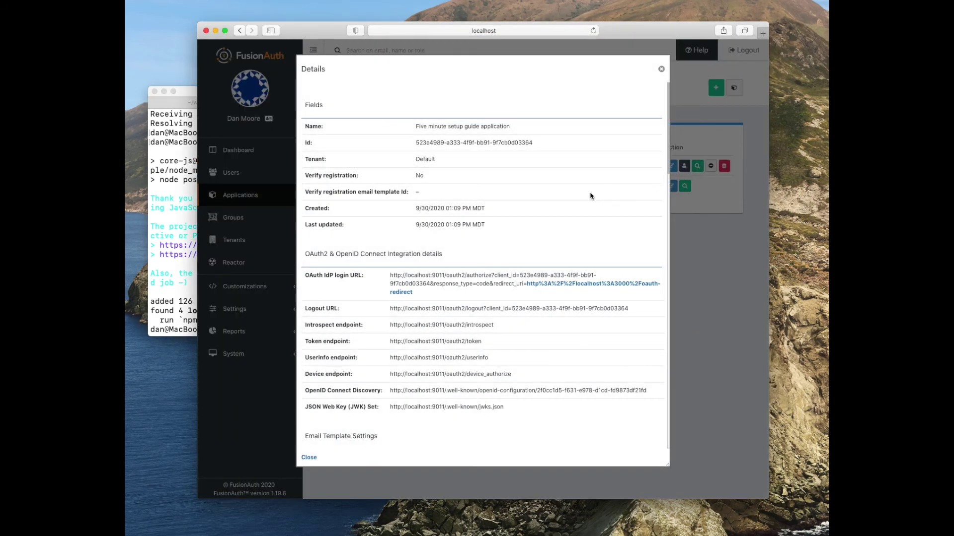
pyautogui.scroll(-10, 475, 293)
pyautogui.scroll(-15, 476, 293)
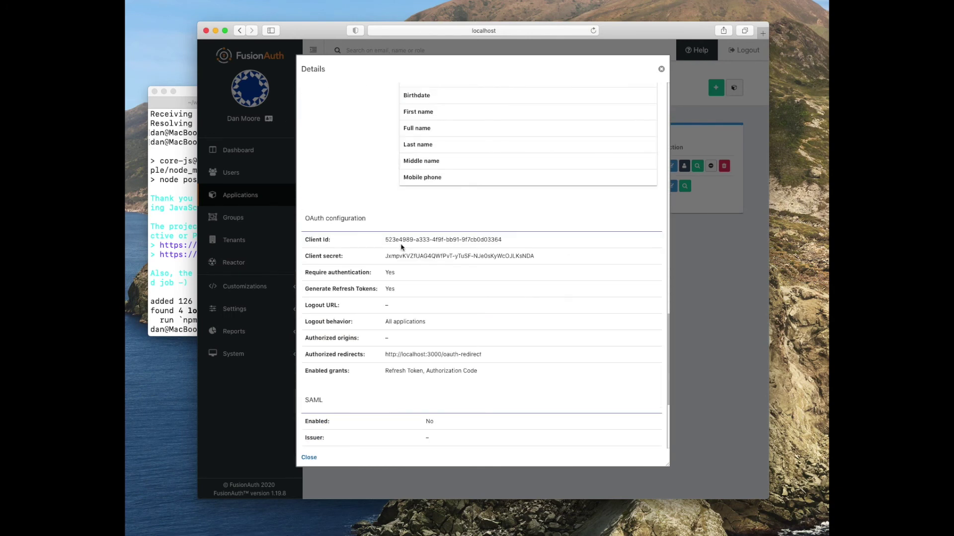
pyautogui.moveTo(386, 240); pyautogui.dragTo(500, 239)
pyautogui.press('super+c')
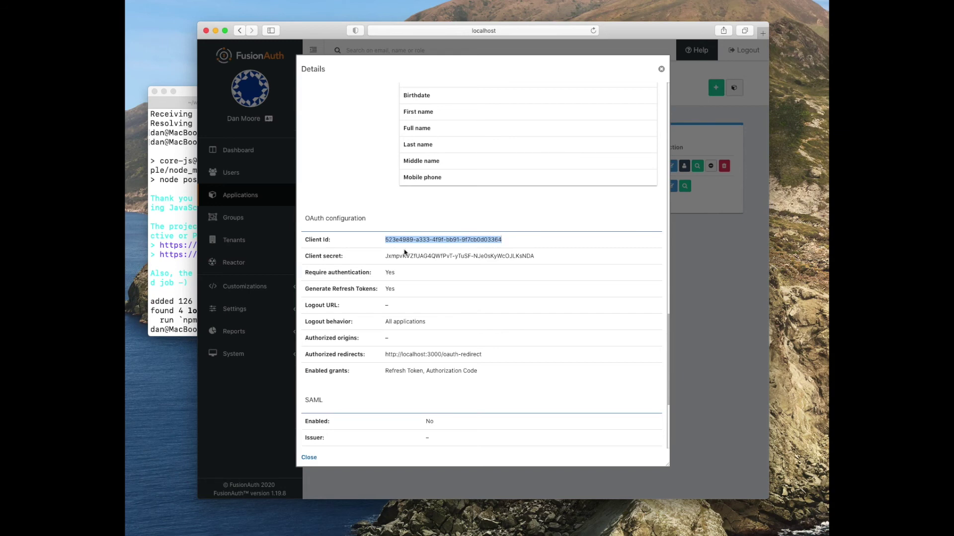
pyautogui.click(180, 256)
pyautogui.write('vi ')
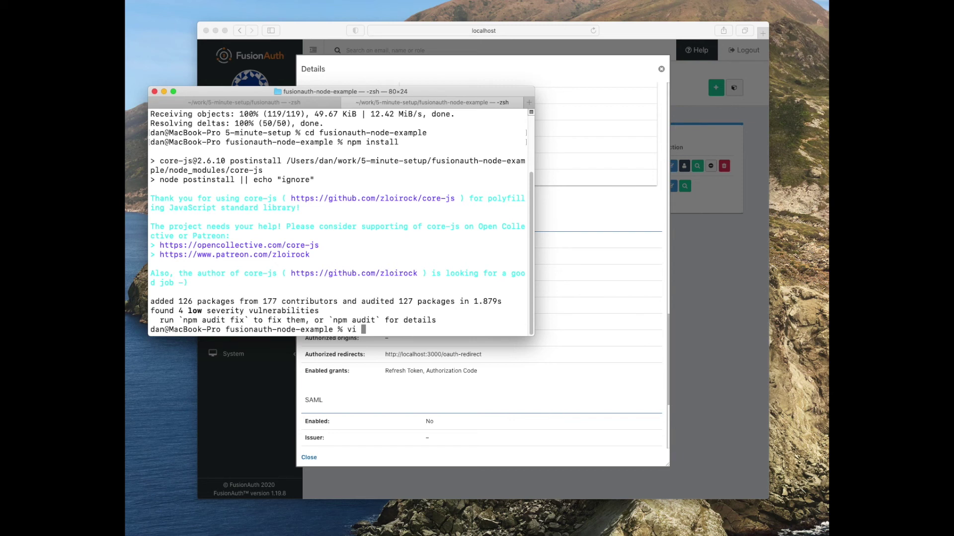
pyautogui.write('views/in')
# - Open views/index.pug and routes/index.js in vim; paste the Client Id into index.pug and save
pyautogui.press('Tab')
pyautogui.write('routes/index.js')
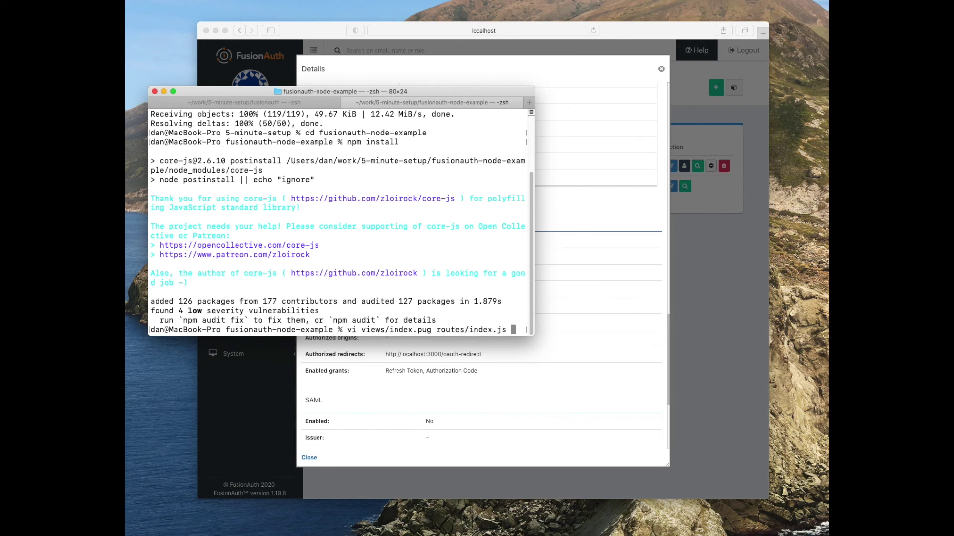
pyautogui.press('Return')
pyautogui.press('j')
pyautogui.press('j')
pyautogui.press('w')
pyautogui.press('w')
pyautogui.press('w')
pyautogui.press('w')
pyautogui.press('w')
pyautogui.press('w')
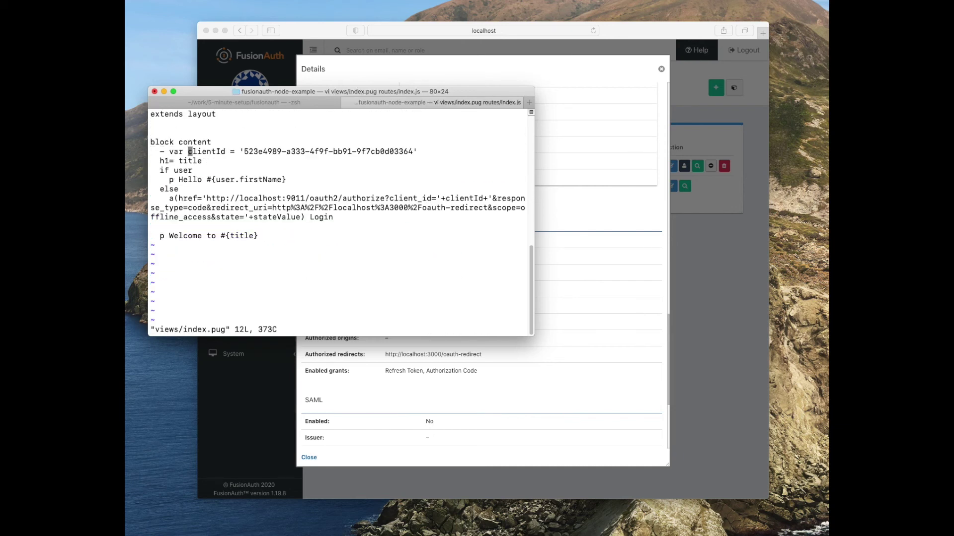
pyautogui.press('c')
pyautogui.press('i')
pyautogui.press("'")
pyautogui.press('super+v')
pyautogui.press('Escape')
pyautogui.write(':wn')
pyautogui.press('Return')
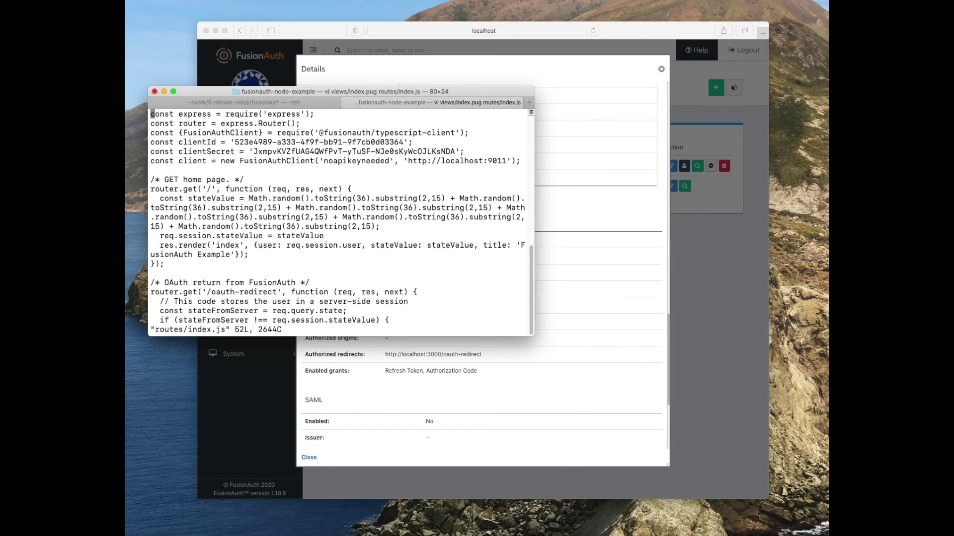
# - Replace the clientId value in routes/index.js with the copied Client Id and save
pyautogui.press('j')
pyautogui.press('j')
pyautogui.press('j')
pyautogui.press('w')
pyautogui.press('w')
pyautogui.press('w')
pyautogui.press('w')
pyautogui.press('c')
pyautogui.press('i')
pyautogui.press("'")
pyautogui.press('super+v')
pyautogui.press('Escape')
pyautogui.write(':w')
pyautogui.press('Return')
# - Copy the application's Client secret from the FusionAuth details in Safari
pyautogui.press('super+Tab')
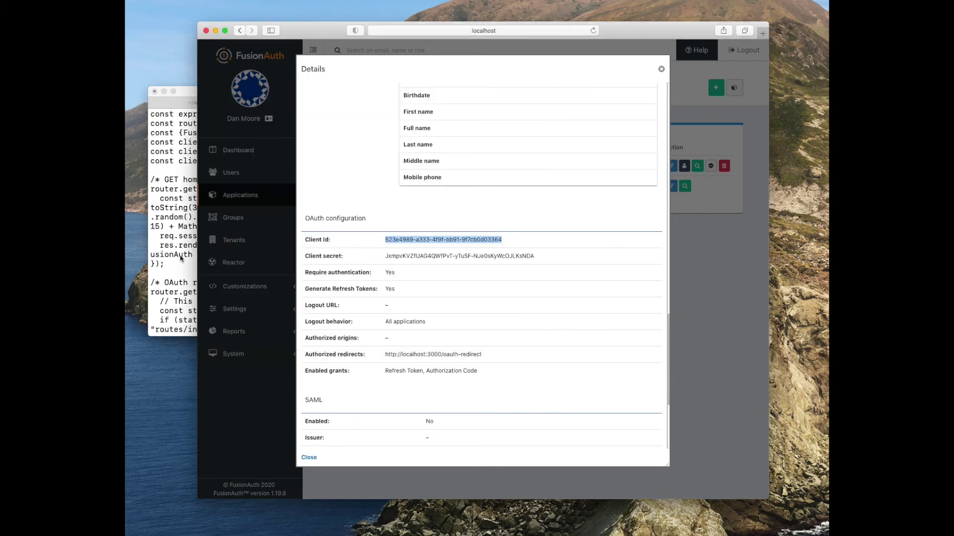
pyautogui.click(387, 258)
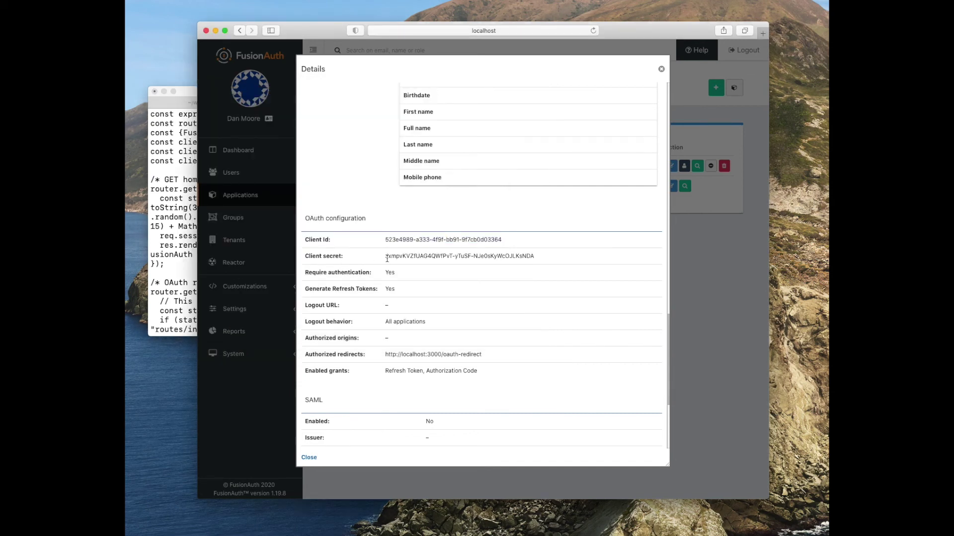
pyautogui.moveTo(387, 258); pyautogui.dragTo(522, 261)
pyautogui.press('super+c')
pyautogui.press('super+Tab')
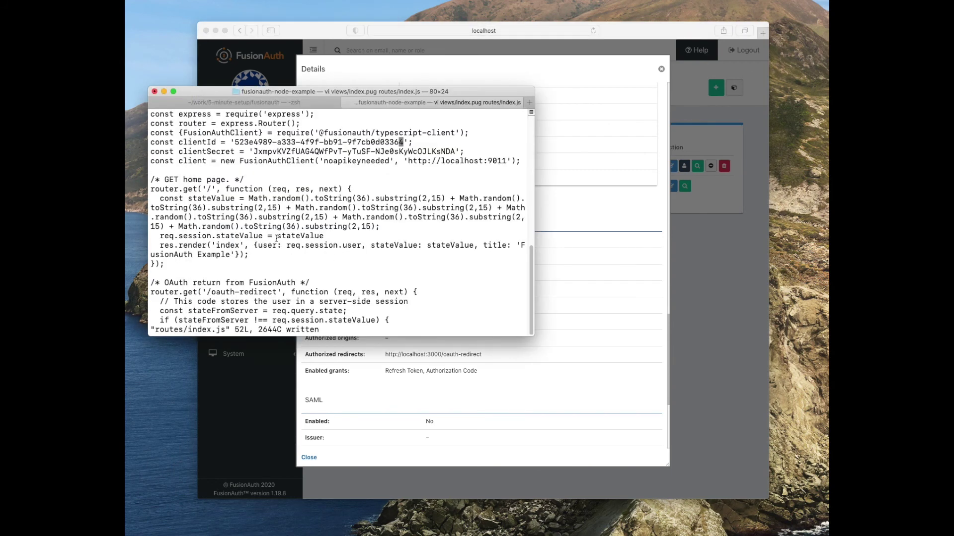
# - Paste the Client secret over clientSecret in routes/index.js, save, quit vim, and type npm start
pyautogui.press('j')
pyautogui.press('b')
pyautogui.press('b')
pyautogui.press('c')
pyautogui.press('t')
pyautogui.press("'")
pyautogui.press('super+v')
pyautogui.press('Escape')
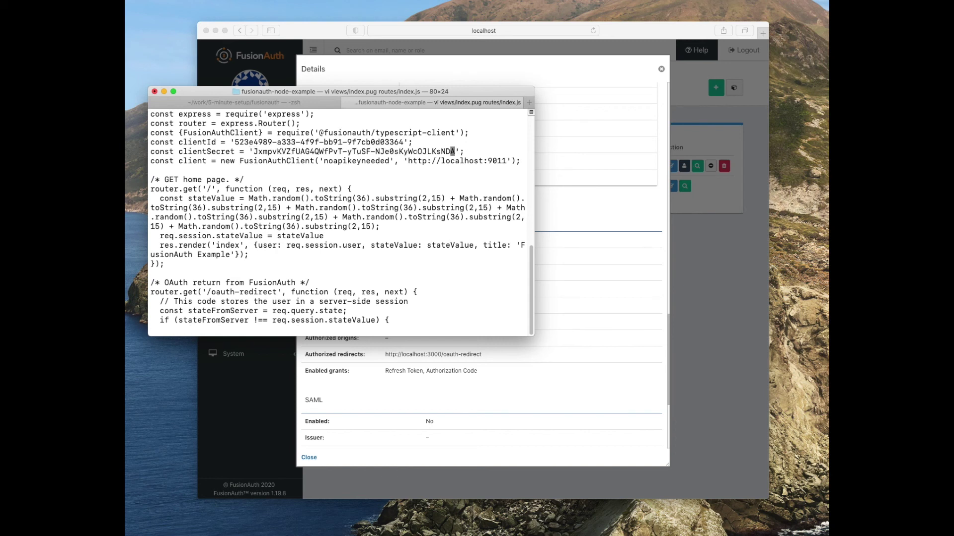
pyautogui.write(':w')
pyautogui.press('Return')
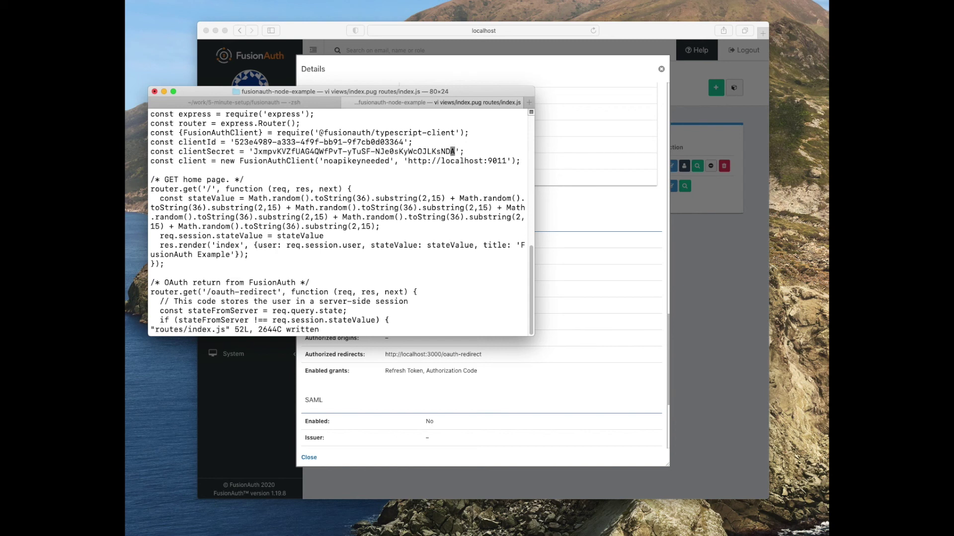
pyautogui.write(':q')
pyautogui.press('Return')
pyautogui.write('np')
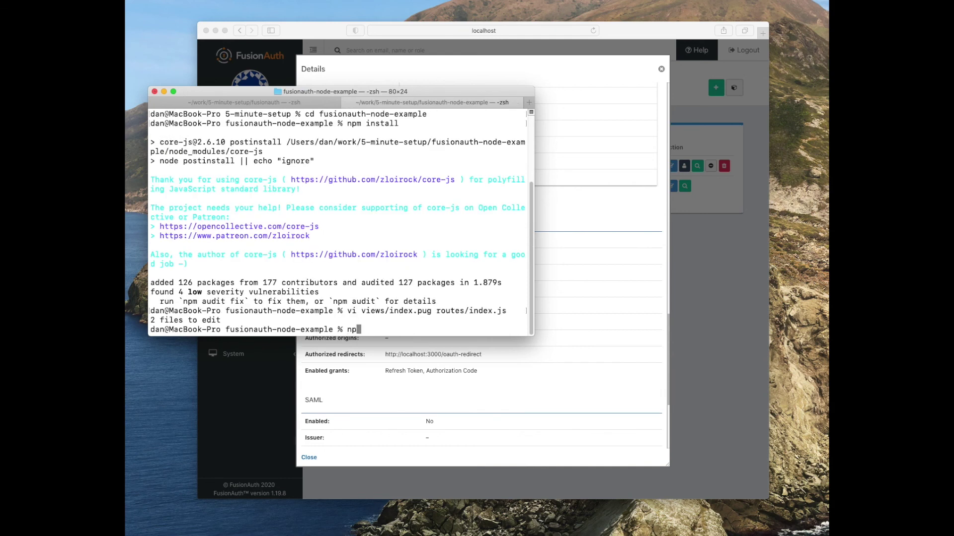
pyautogui.write('m start')
# - Start the example app server, then close the application details and log out of FusionAuth admin
pyautogui.press('Return')
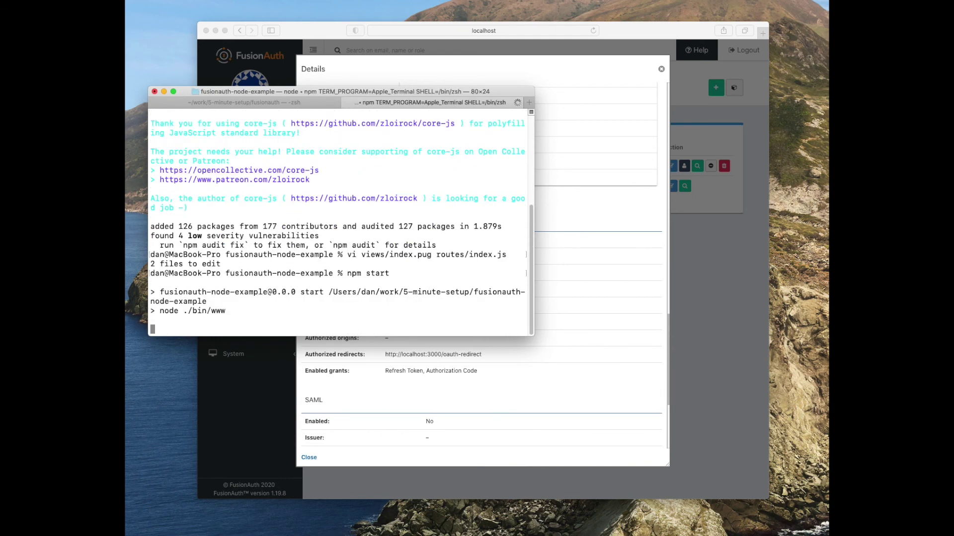
pyautogui.click(655, 189)
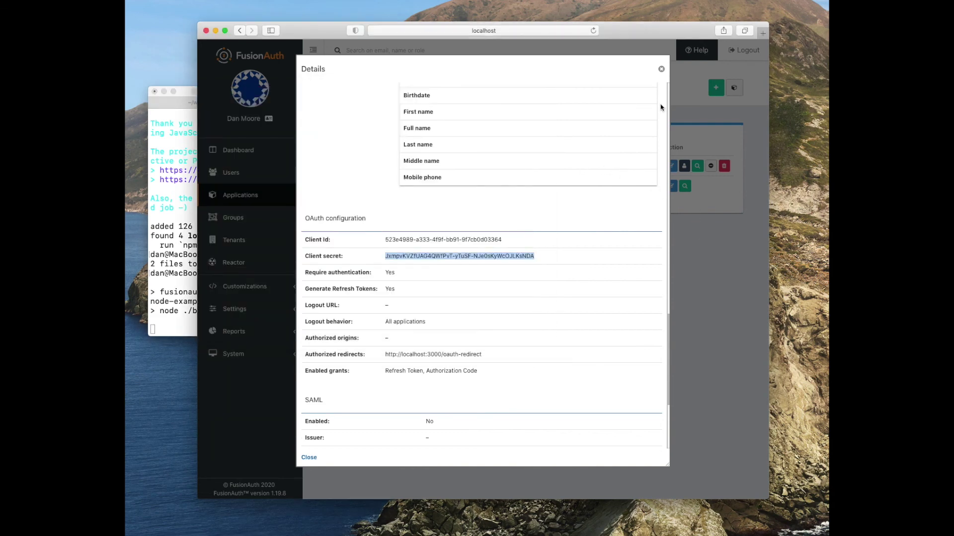
pyautogui.click(661, 70)
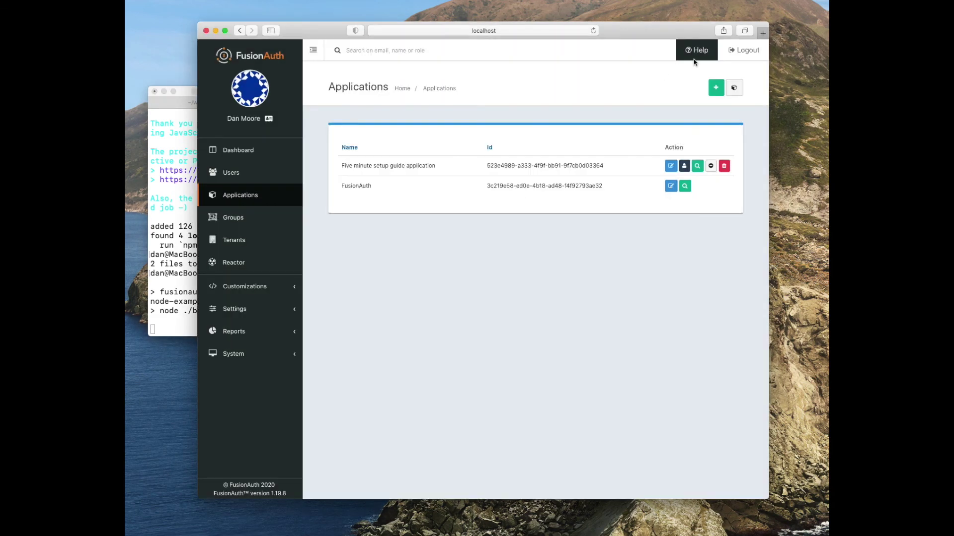
pyautogui.click(744, 56)
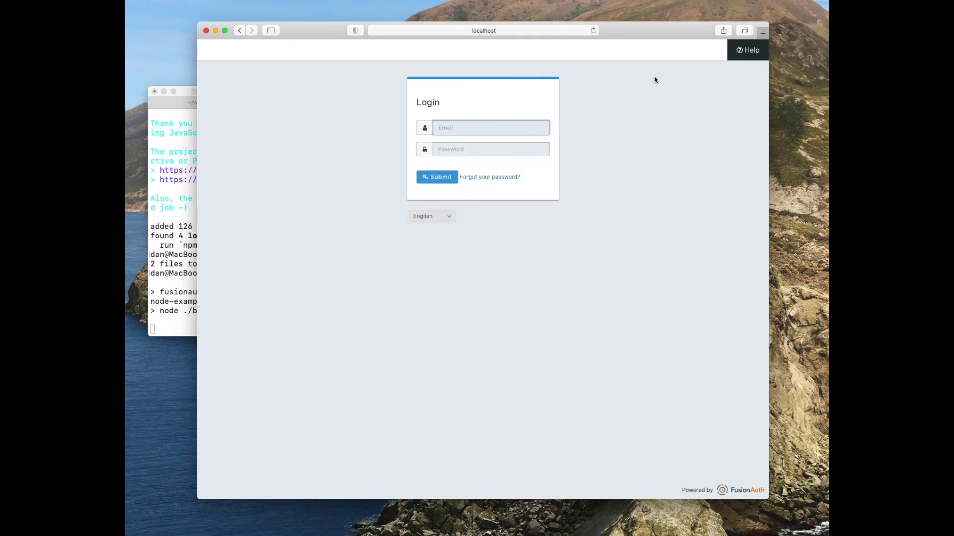
# - Load the FusionAuth Example app at localhost:3000 in Safari
pyautogui.click(492, 36)
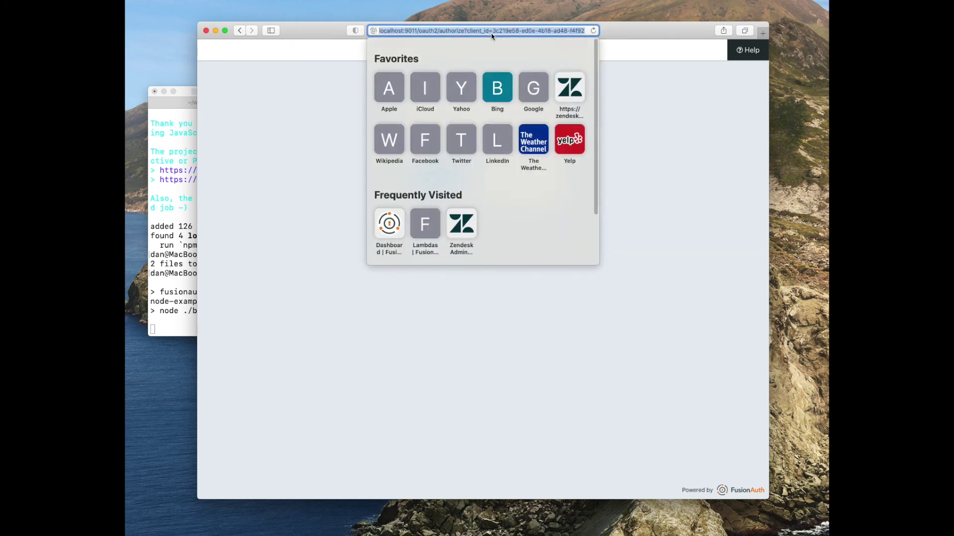
pyautogui.press('BackSpace')
pyautogui.write('localhost:')
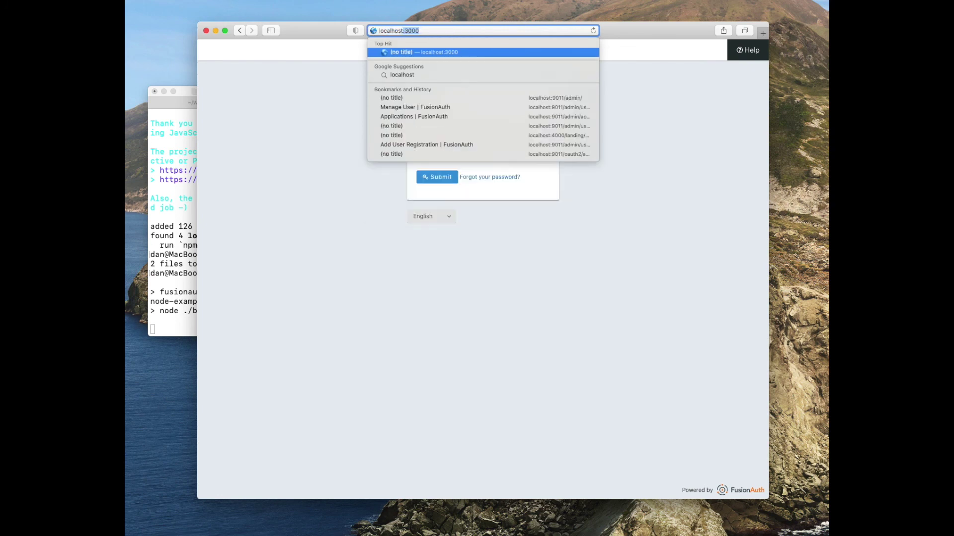
pyautogui.write('3000')
pyautogui.press('Return')
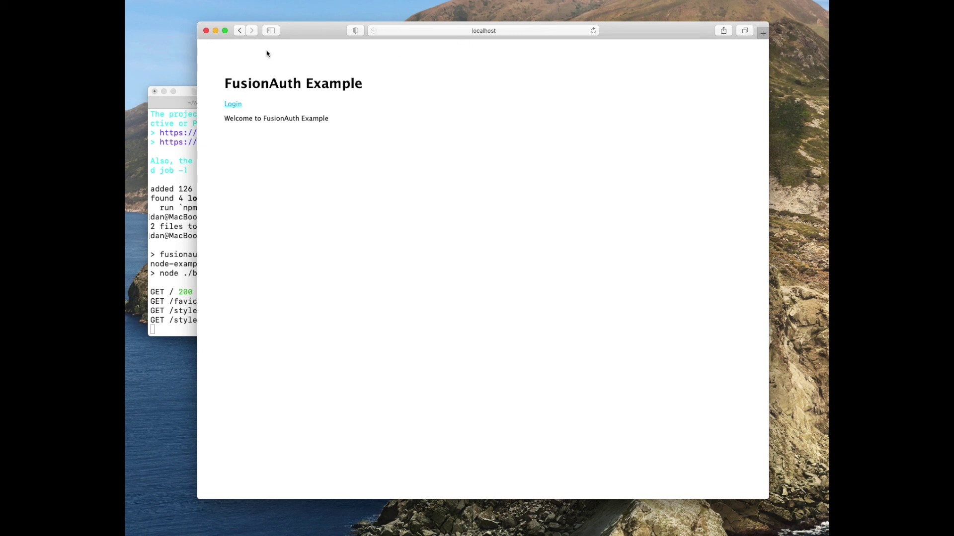
# - Choose Login and sign in on the FusionAuth form with the user's e-mail and password
pyautogui.click(231, 105)
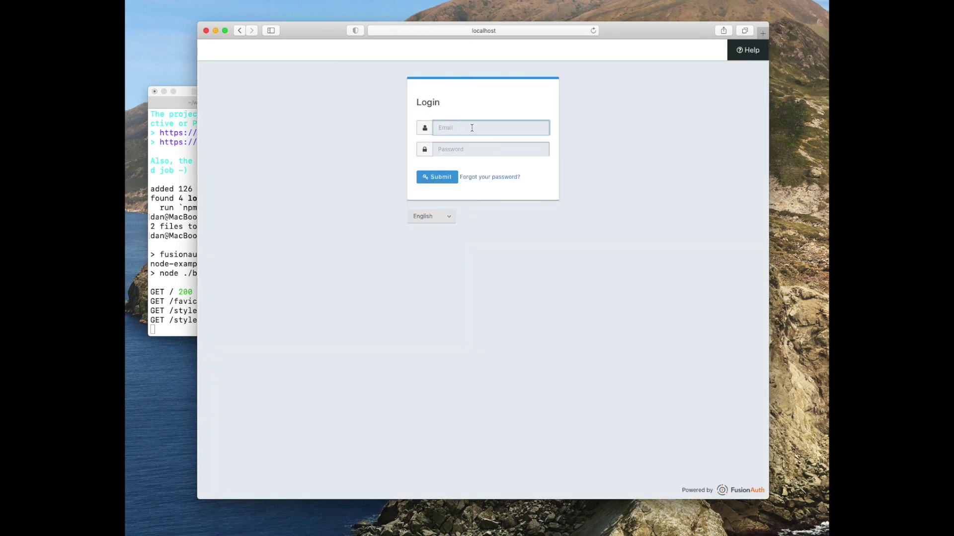
pyautogui.write('dan@example.com')
pyautogui.press('Tab')
pyautogui.write('password')
pyautogui.press('Return')
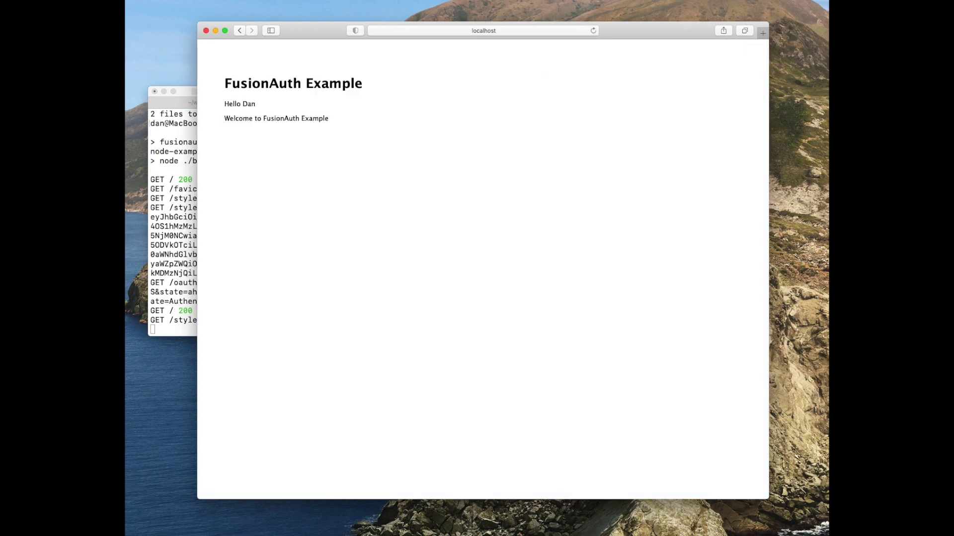